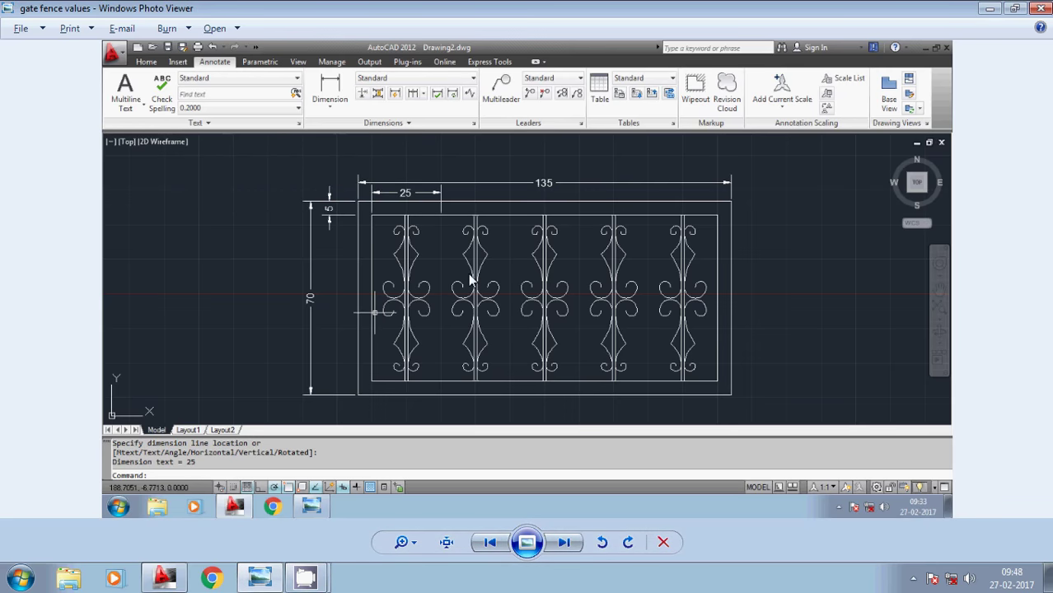
# Switch from the gate fence reference image to the empty AutoCAD Drawing3
pyautogui.click(164, 577)
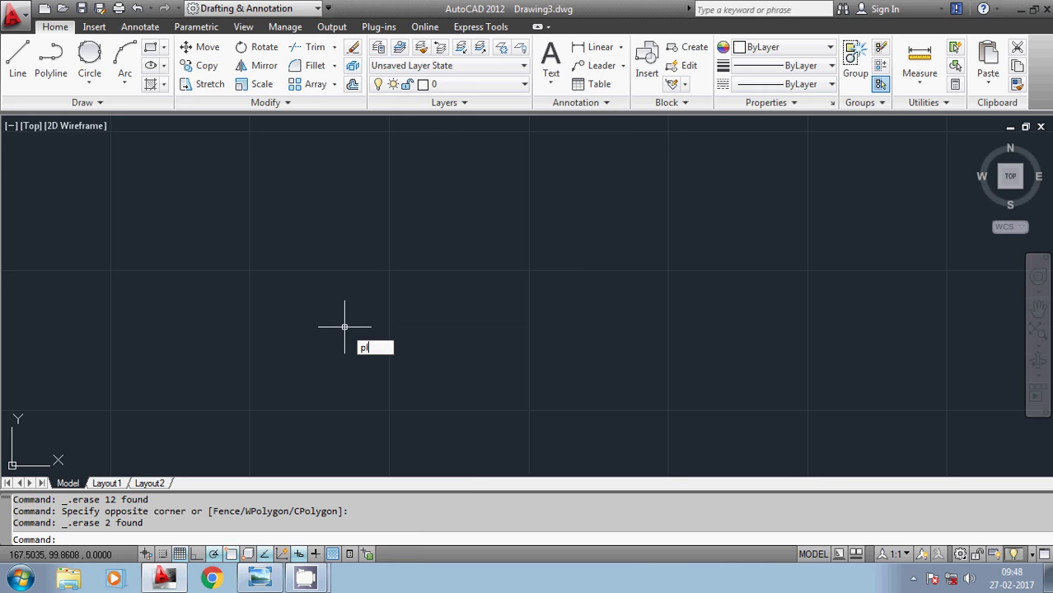
# Draw a closed 135 × 70 polyline rectangle as the outer gate frame
pyautogui.press('Return')
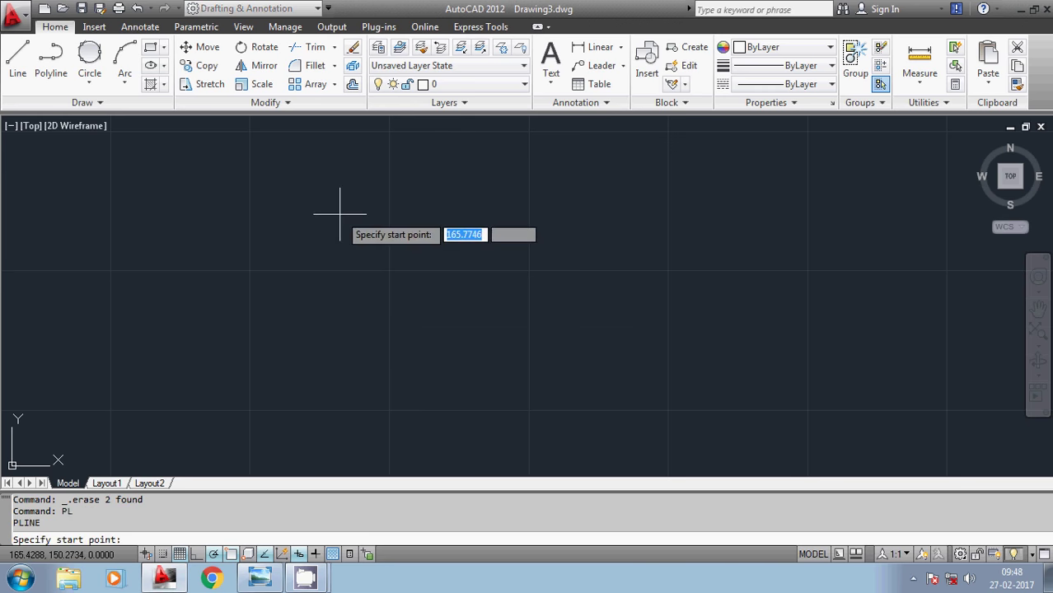
pyautogui.click(339, 214)
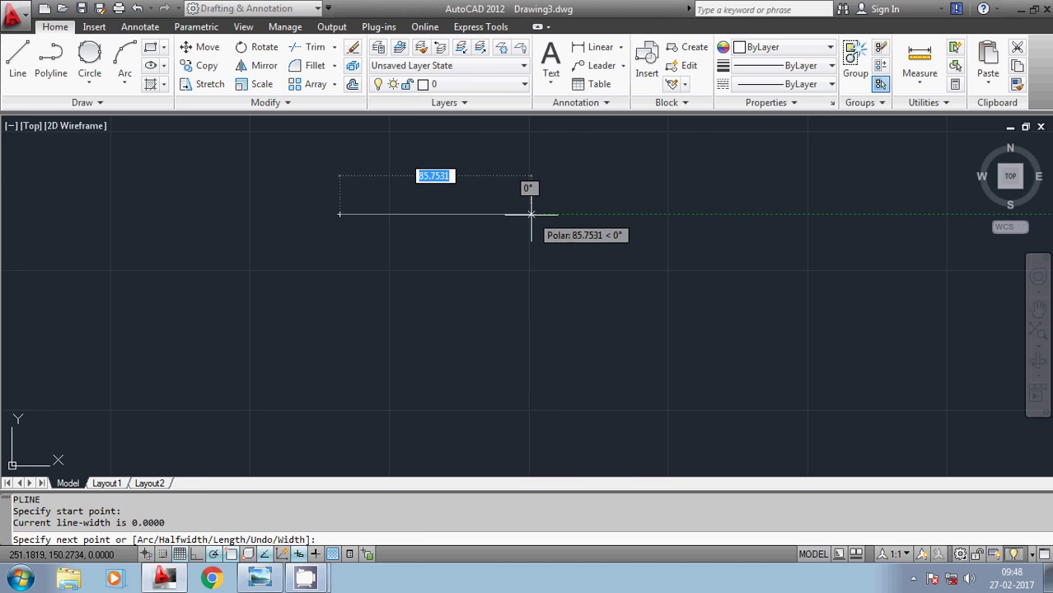
pyautogui.write('1')
pyautogui.press('Return')
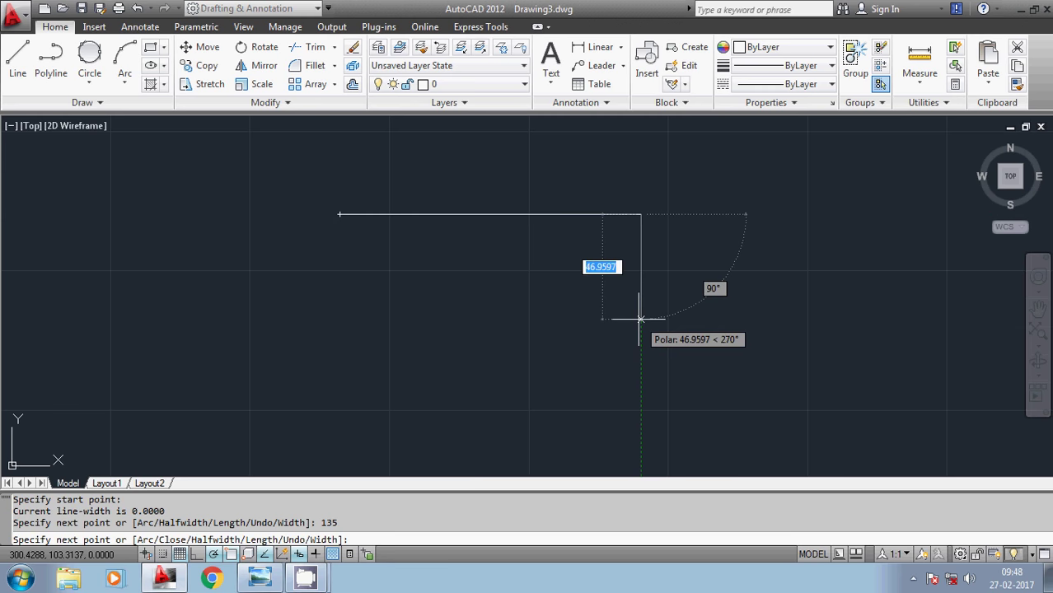
pyautogui.write('6')
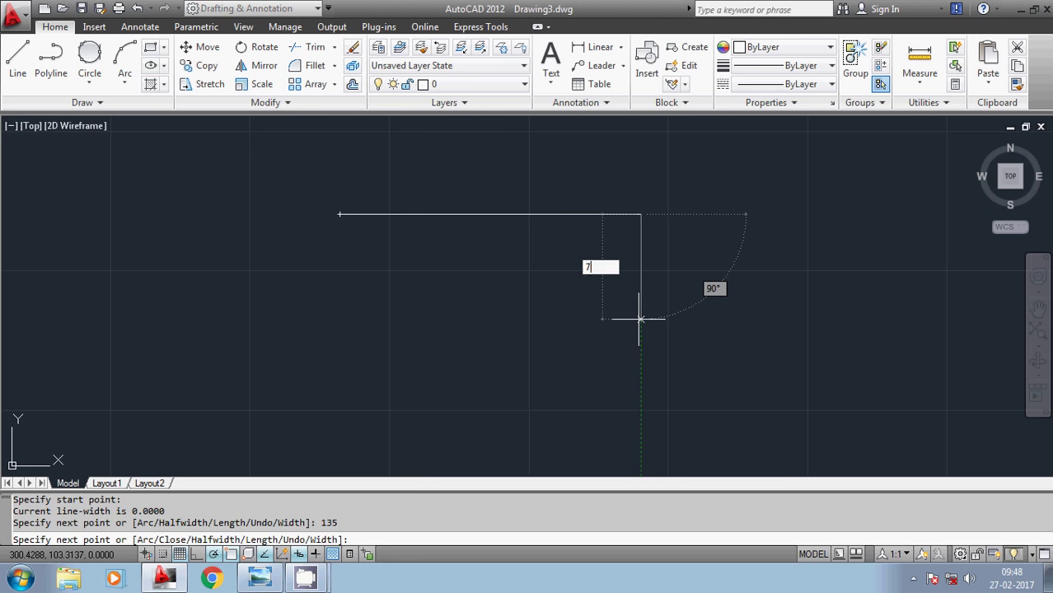
pyautogui.press('Return')
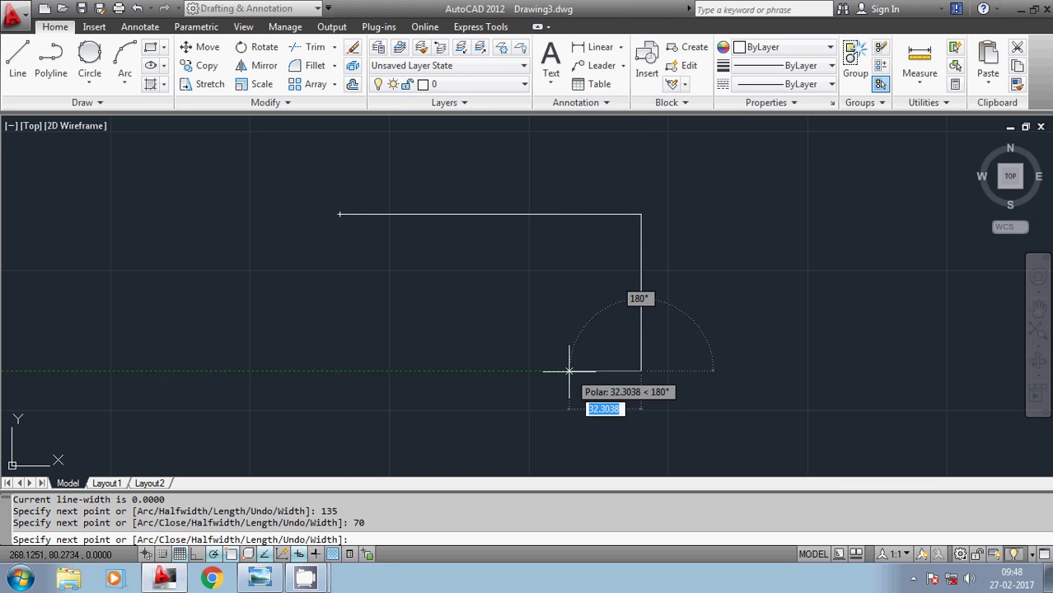
pyautogui.write('135')
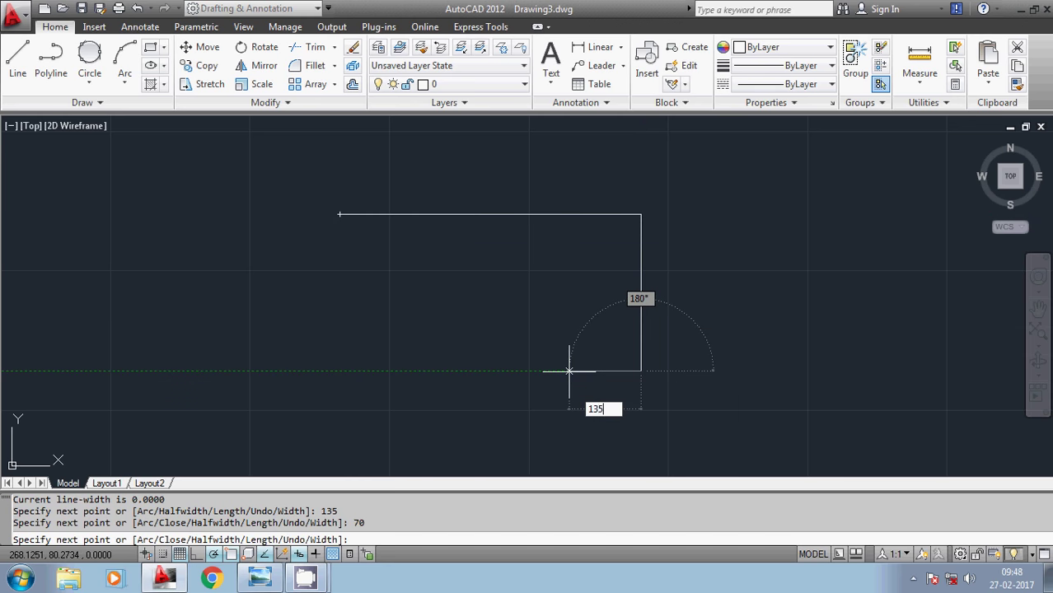
pyautogui.press('Return')
pyautogui.write('c')
pyautogui.press('Return')
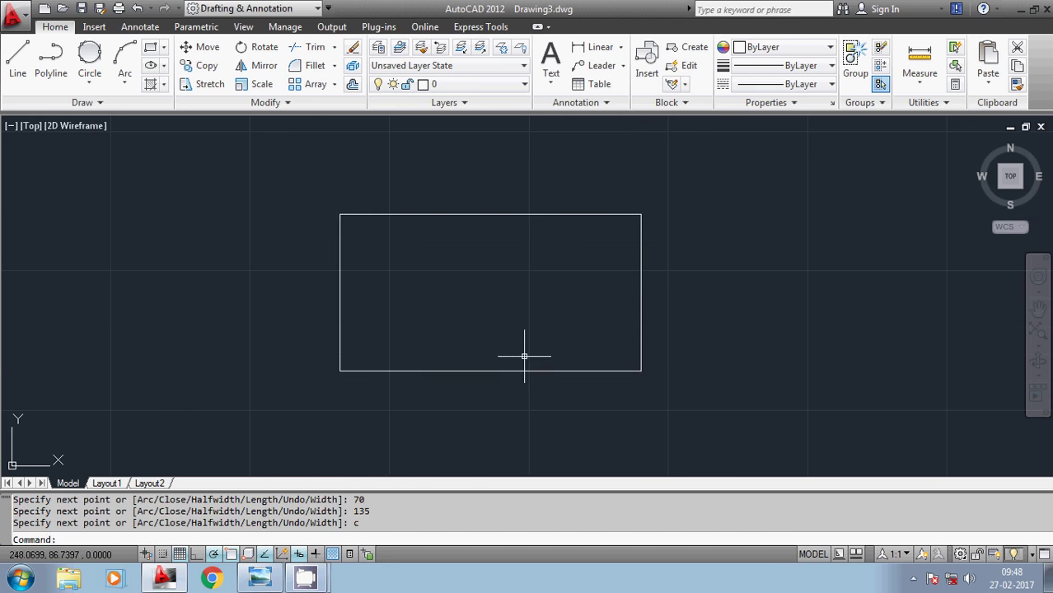
# Offset the rectangle 5 units inward to form the inner frame
pyautogui.write('o')
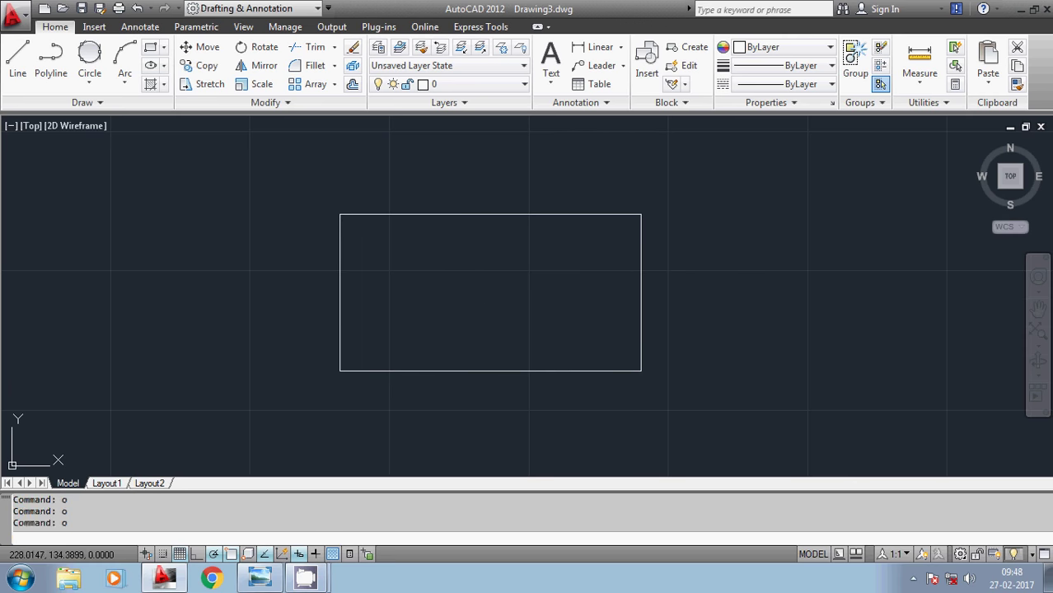
pyautogui.press('Return')
pyautogui.write('5')
pyautogui.press('Return')
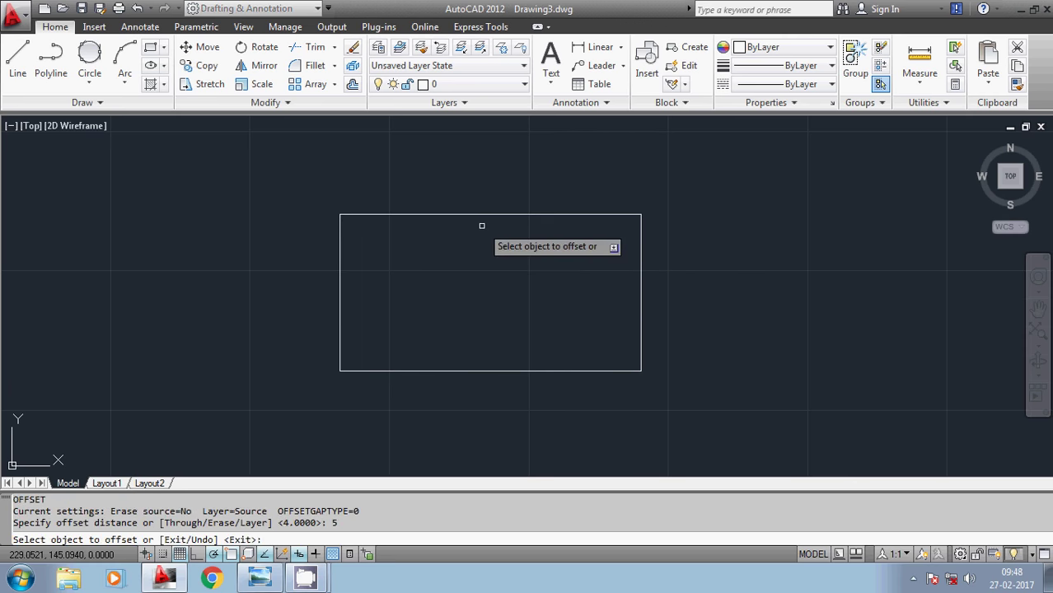
pyautogui.click(482, 215)
pyautogui.click(482, 276)
pyautogui.press('Escape')
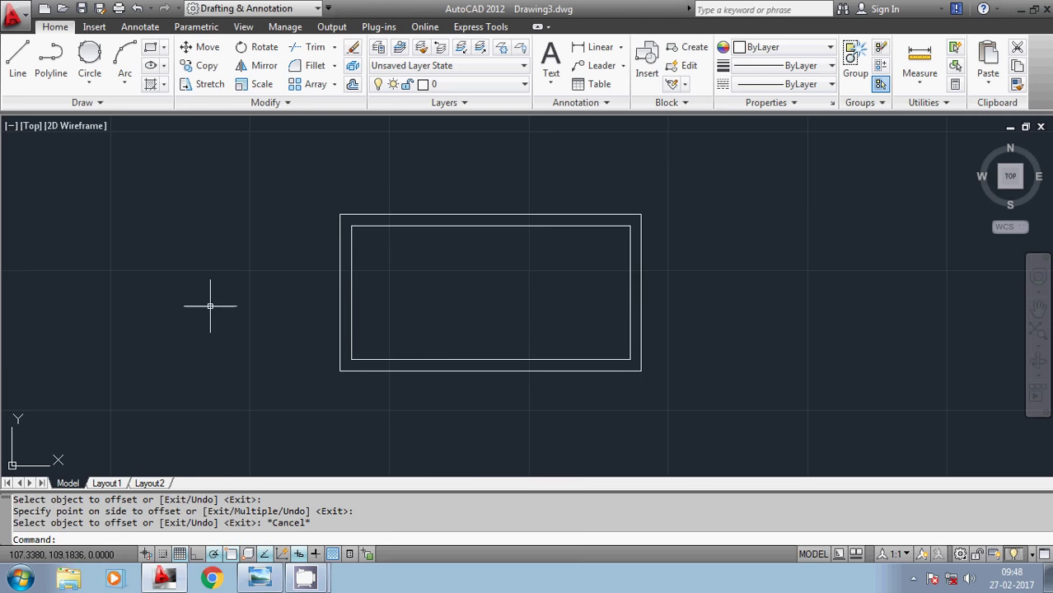
pyautogui.moveTo(212, 300); pyautogui.dragTo(426, 361, button='middle')
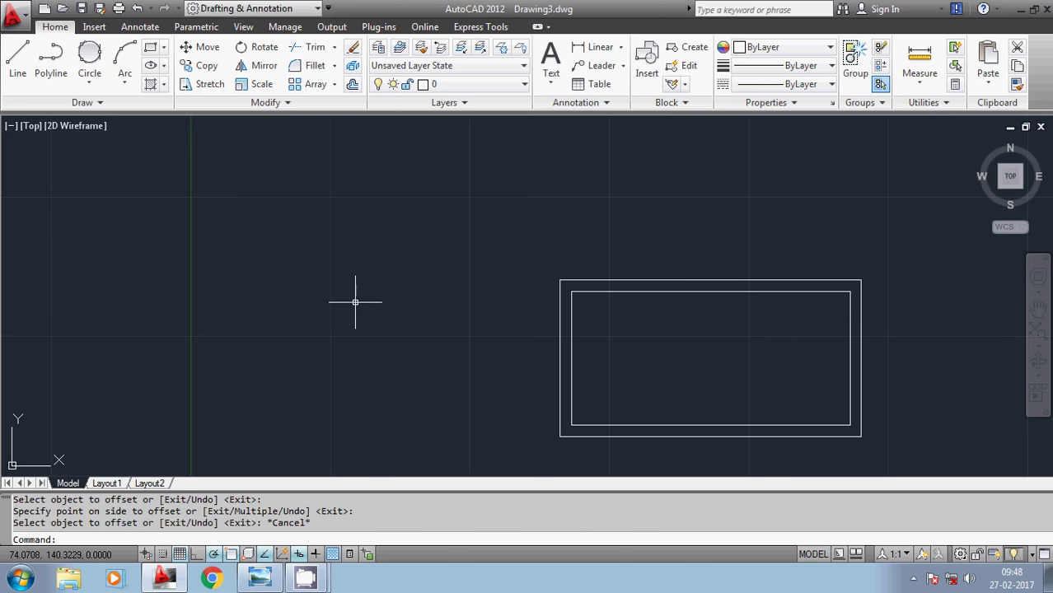
pyautogui.write('l')
pyautogui.press('Return')
# Draw a separate 8 × 28 closed rectangle for the scroll bar
pyautogui.click(252, 228)
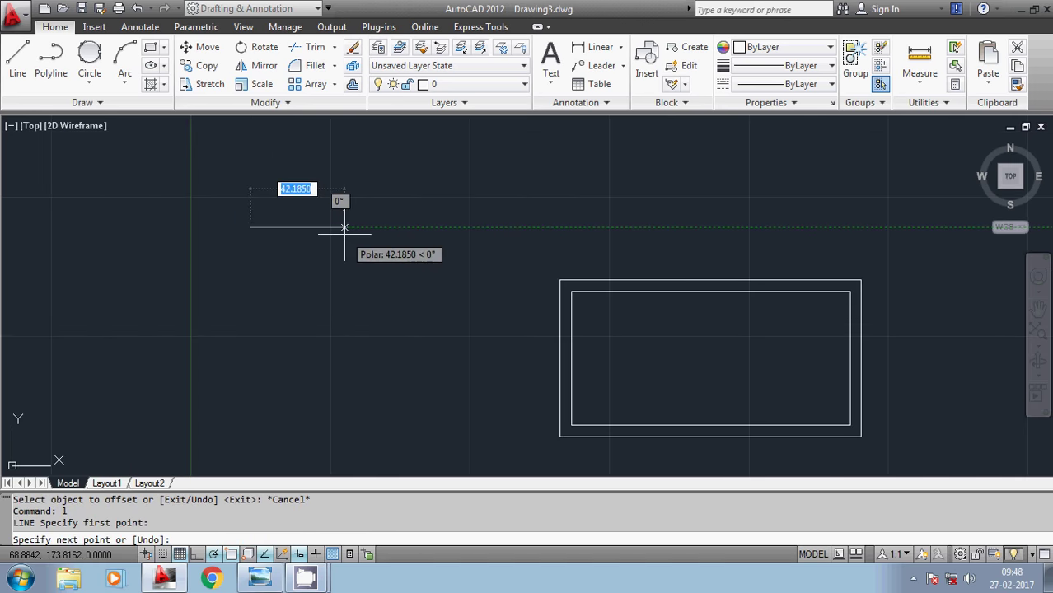
pyautogui.write('8')
pyautogui.press('Return')
pyautogui.write('2')
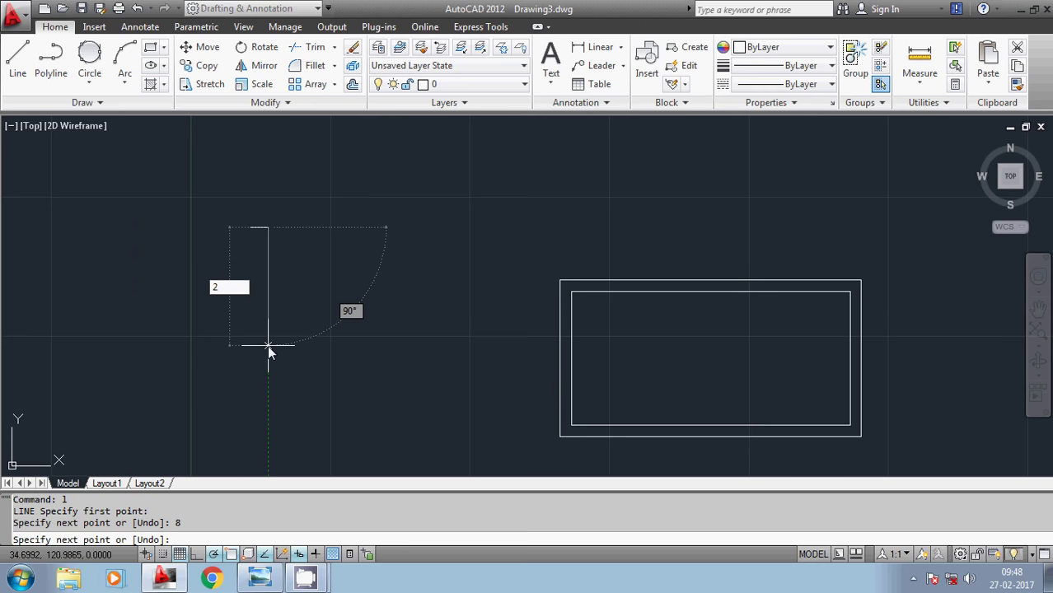
pyautogui.write('8')
pyautogui.press('Return')
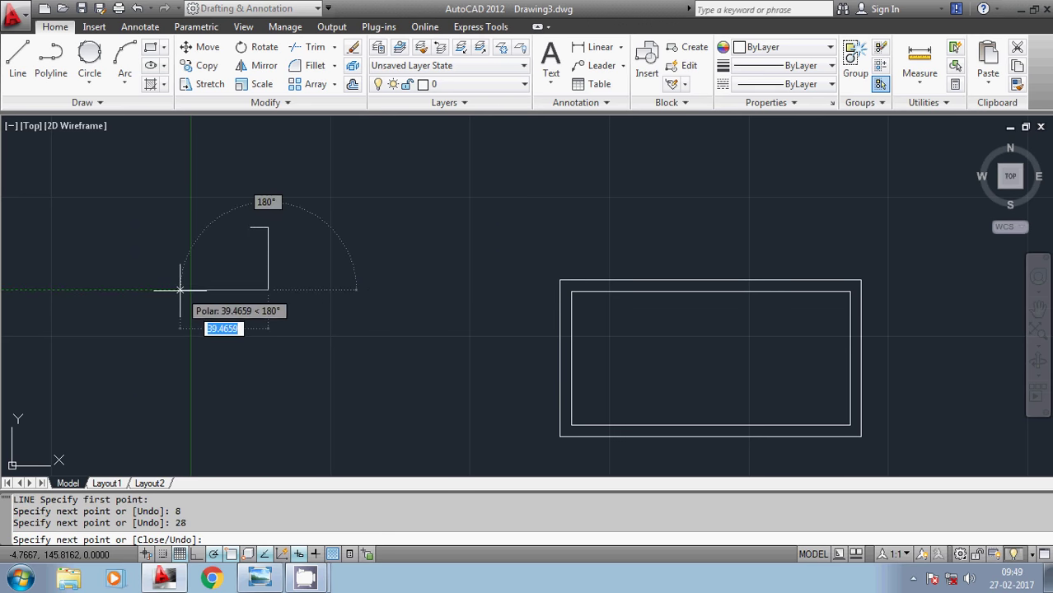
pyautogui.write('8')
pyautogui.press('Return')
pyautogui.write('c')
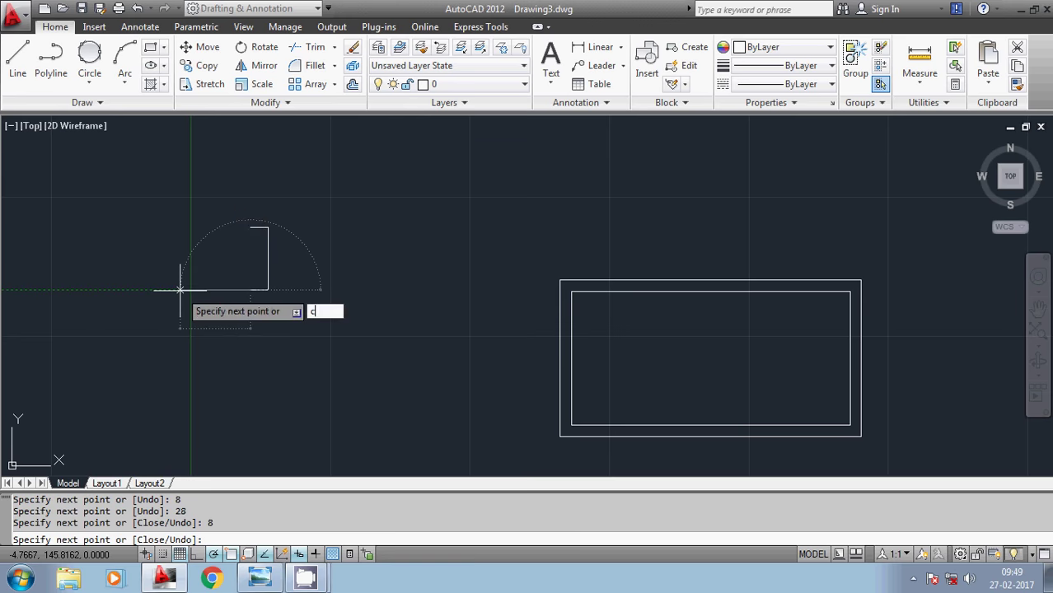
pyautogui.press('Return')
# Draw a vertical centre line joining the bar's top and bottom midpoints
pyautogui.scroll(5, 254, 258)
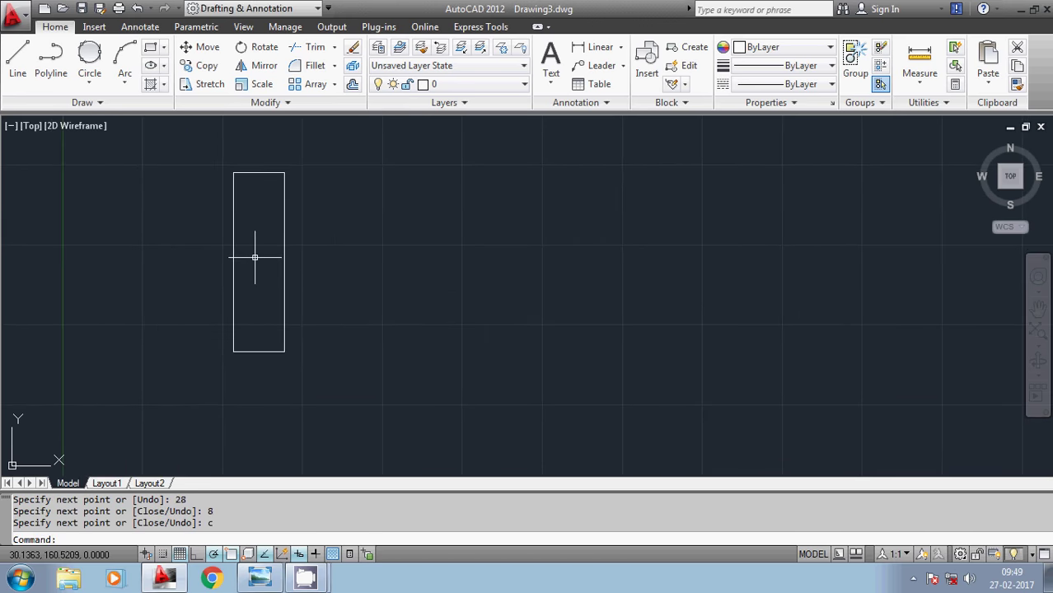
pyautogui.write('l')
pyautogui.press('Return')
pyautogui.click(258, 173)
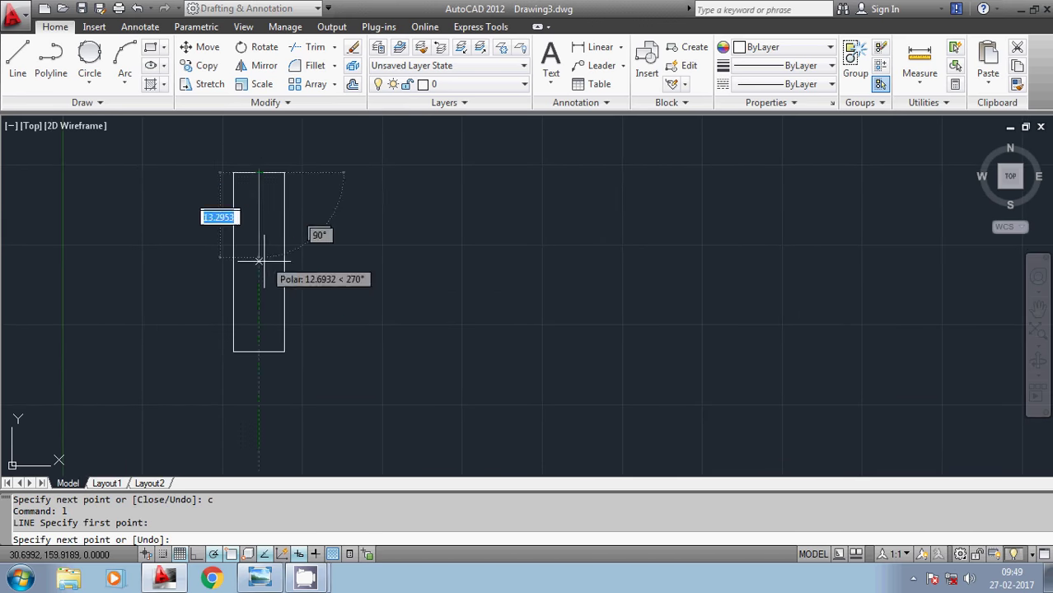
pyautogui.click(258, 352)
pyautogui.press('Escape')
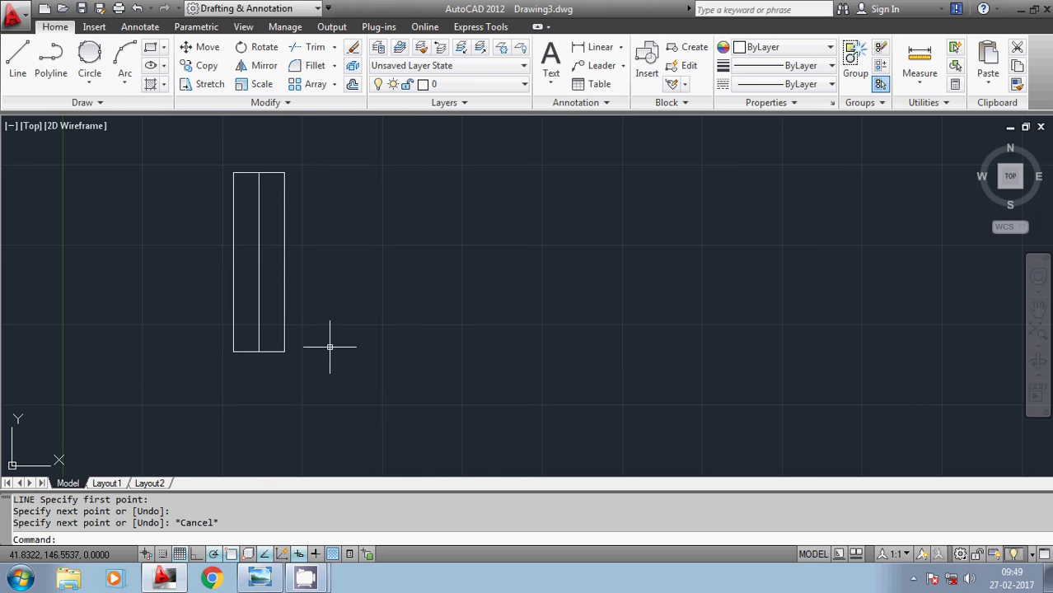
# Offset the bar's bottom edge repeatedly at 4-unit spacing to create horizontal grid rows
pyautogui.write('o')
pyautogui.press('Return')
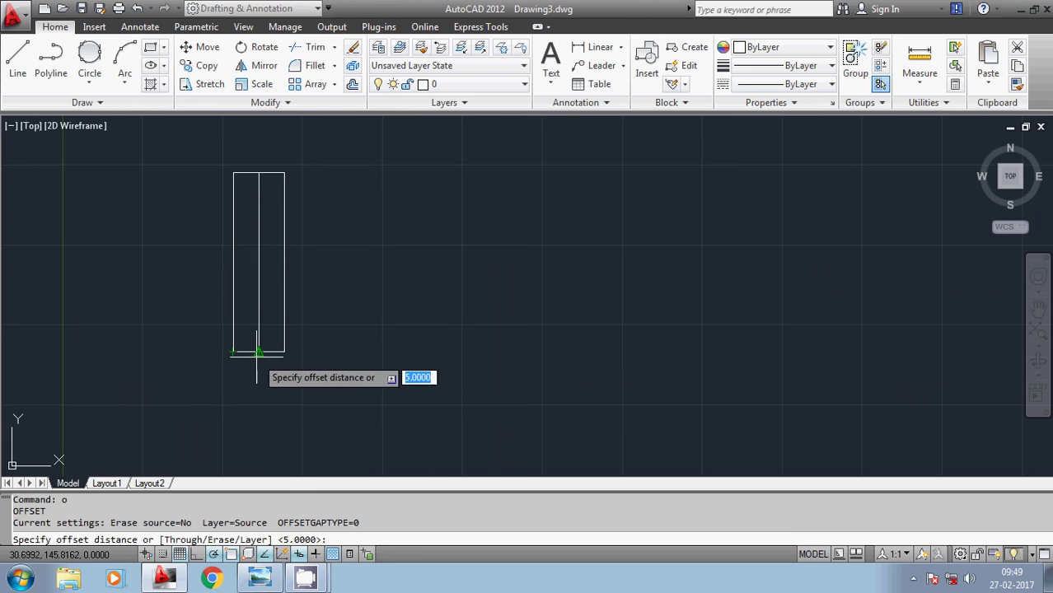
pyautogui.write('4')
pyautogui.press('Return')
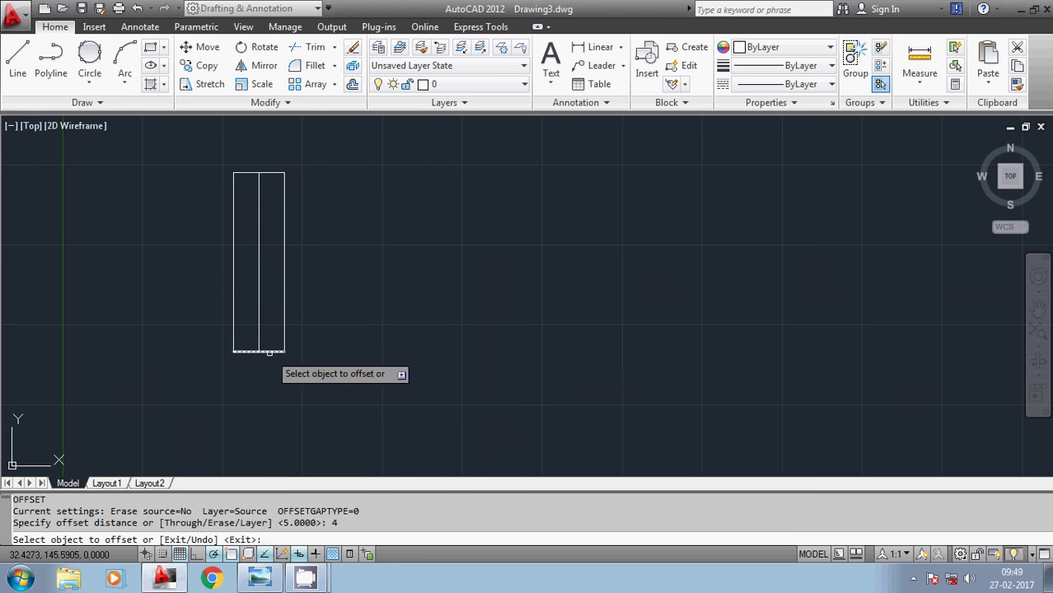
pyautogui.click(258, 352)
pyautogui.write('m')
pyautogui.press('Return')
pyautogui.click(276, 266)
pyautogui.click(272, 239)
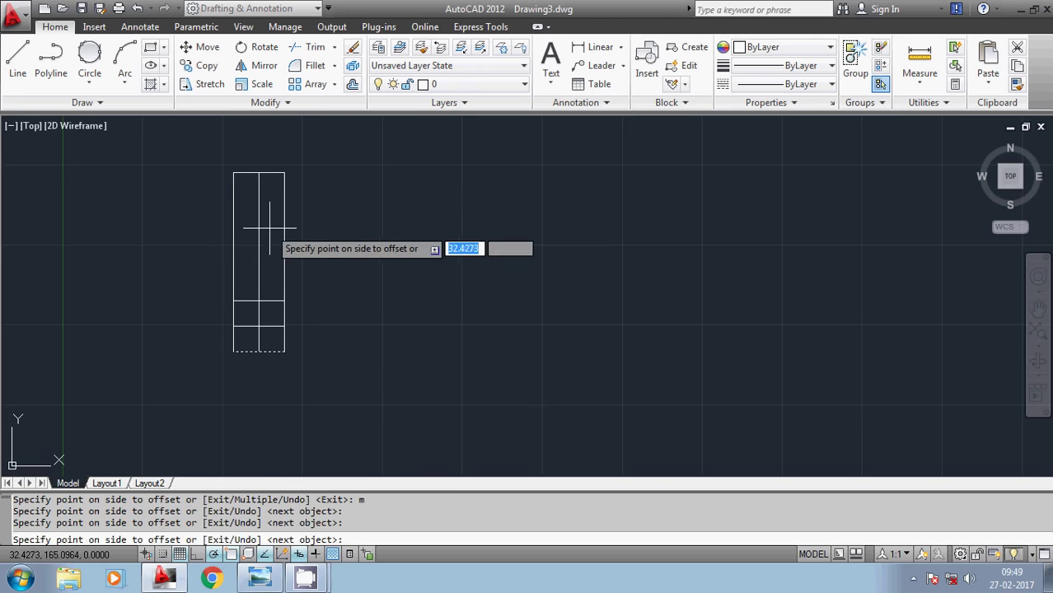
pyautogui.click(270, 219)
pyautogui.click(268, 198)
pyautogui.click(268, 194)
pyautogui.click(260, 148)
pyautogui.press('Escape')
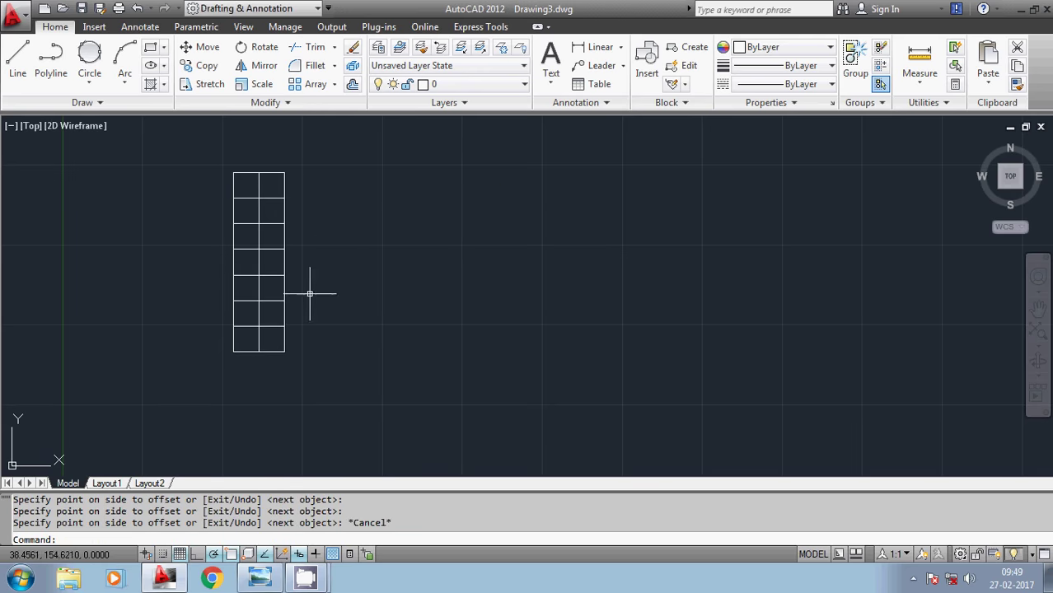
pyautogui.scroll(1, 298, 327)
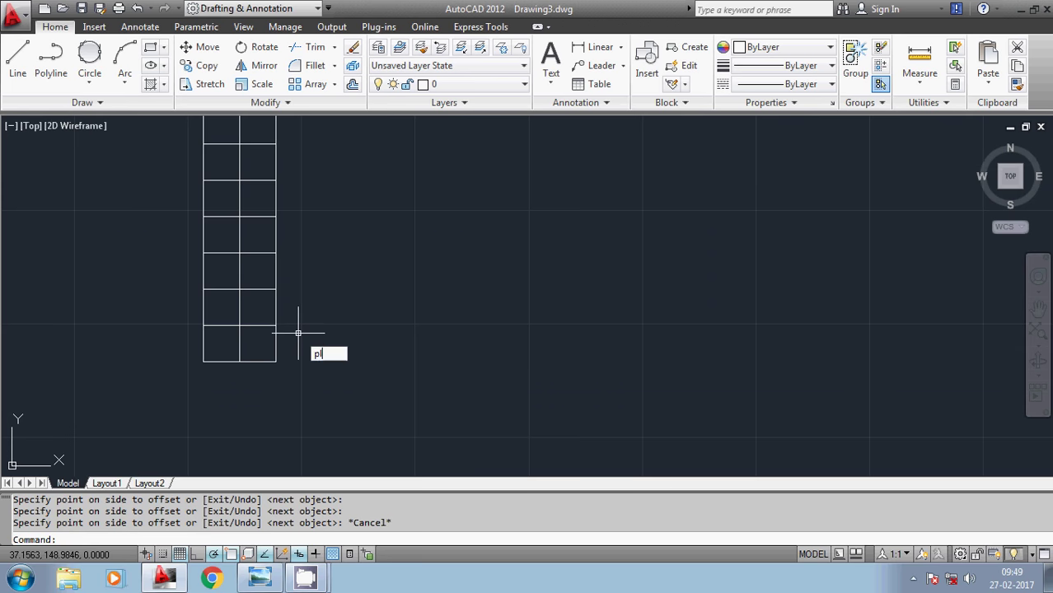
# Draw the lower scroll arc polyline at a 90° start direction with a small bottom curl
pyautogui.press('Return')
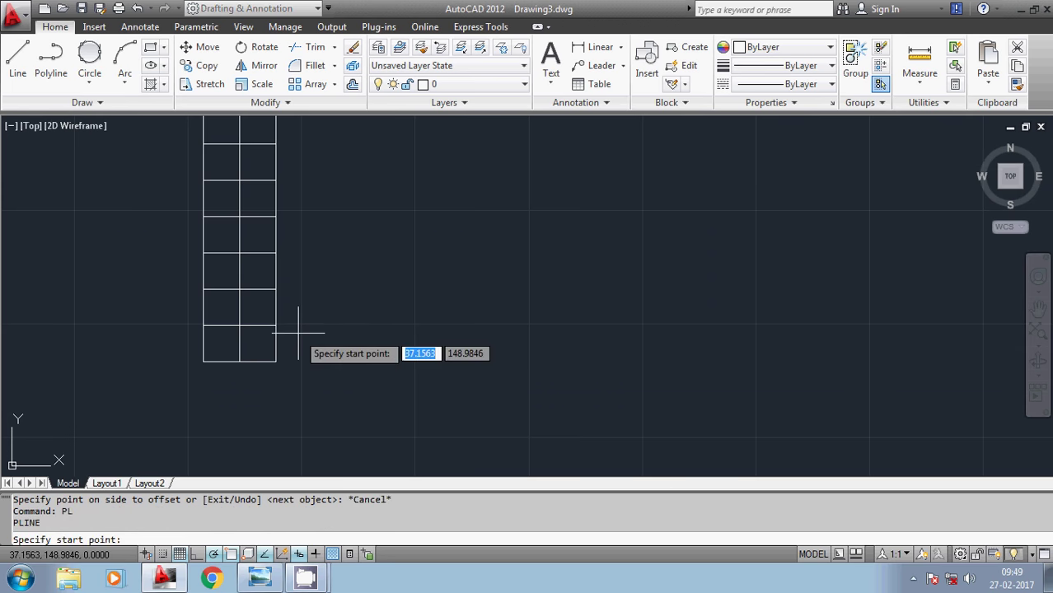
pyautogui.click(240, 328)
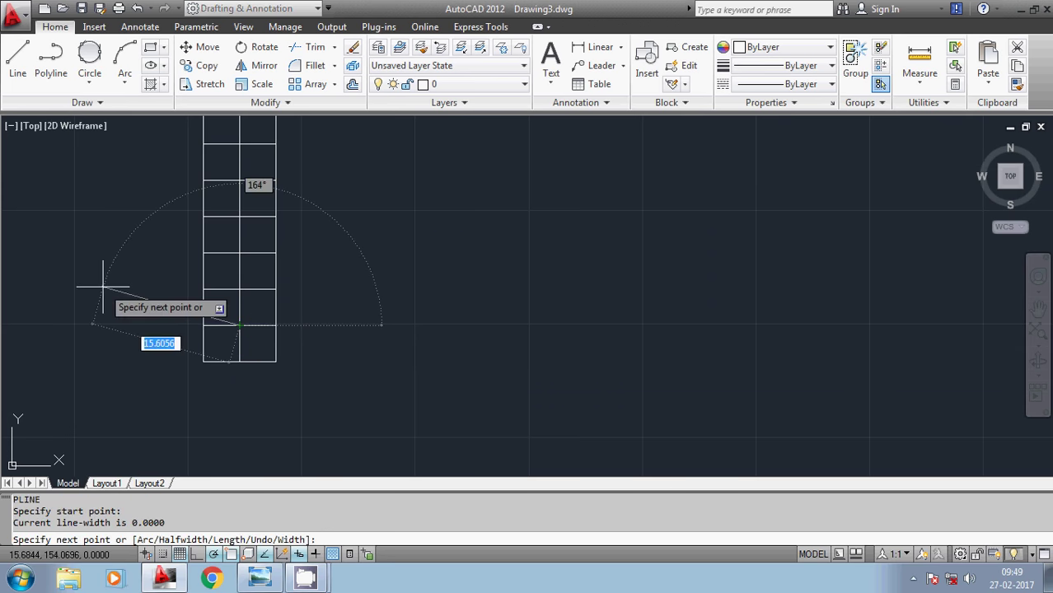
pyautogui.write('ar')
pyautogui.press('Return')
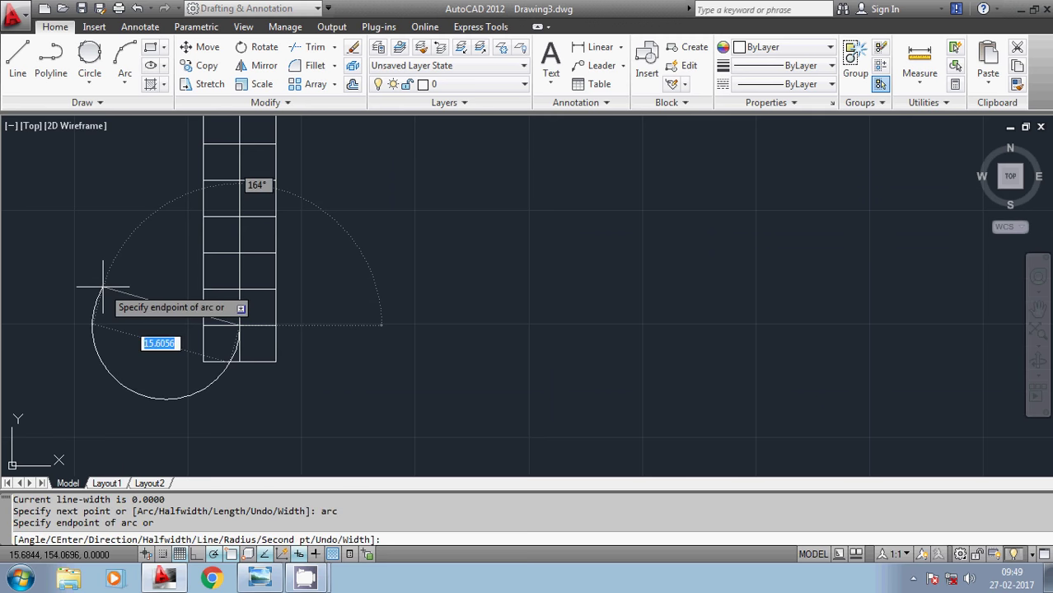
pyautogui.write('d')
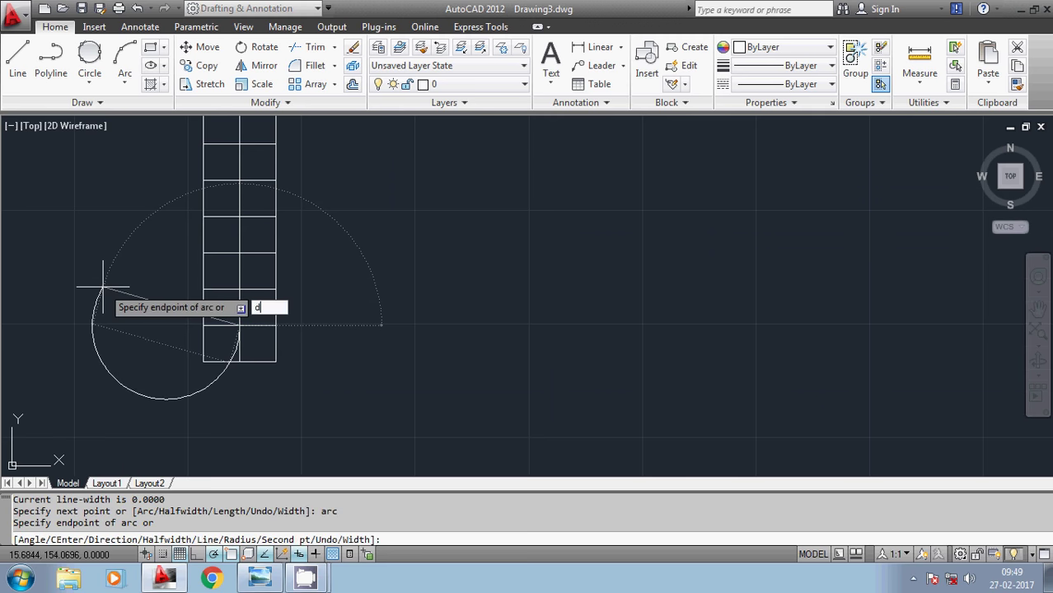
pyautogui.press('Return')
pyautogui.write('90')
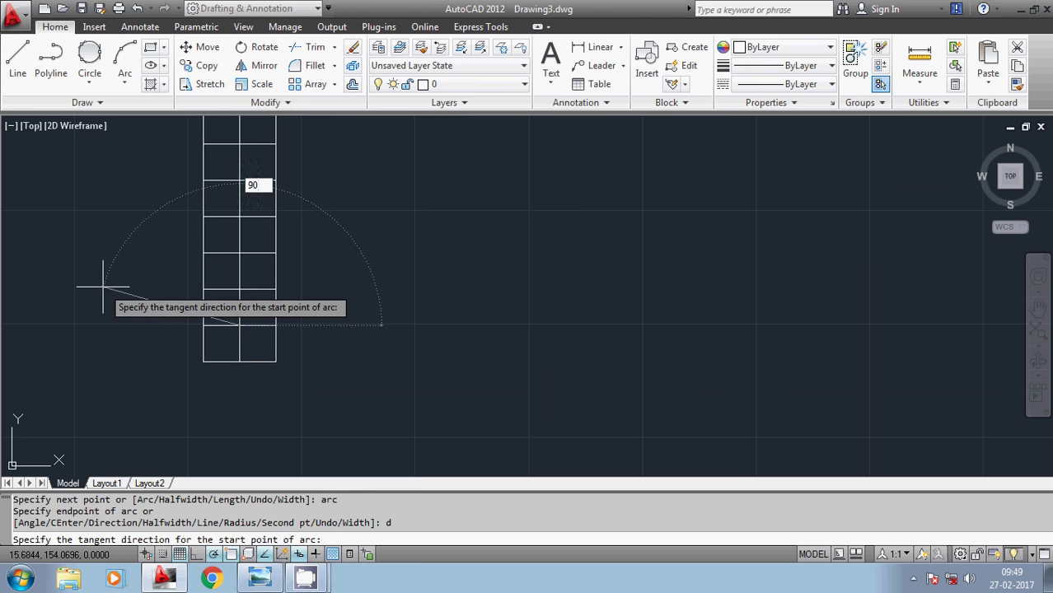
pyautogui.press('Return')
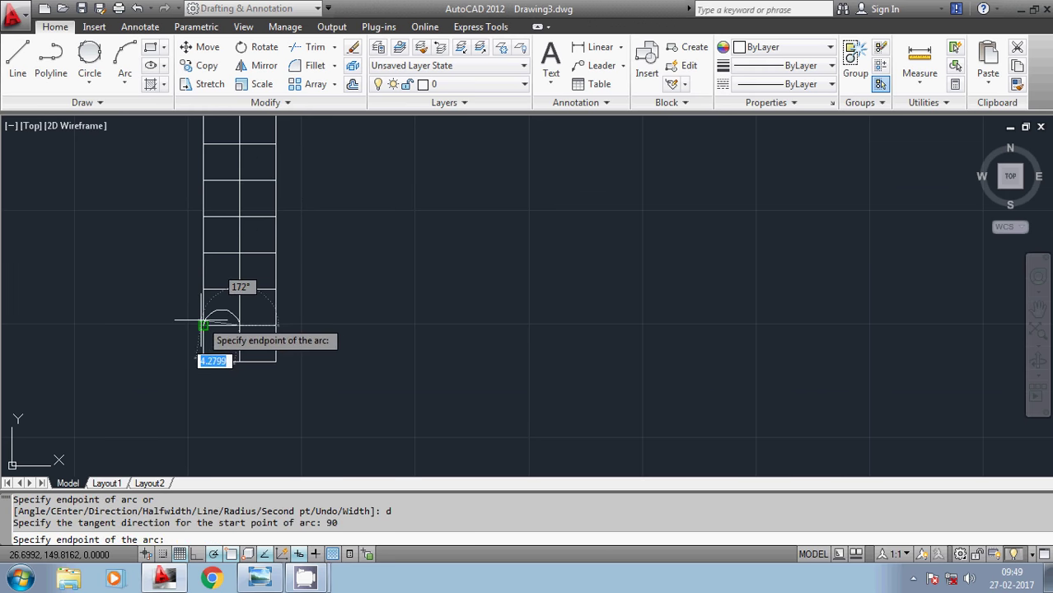
pyautogui.click(239, 326)
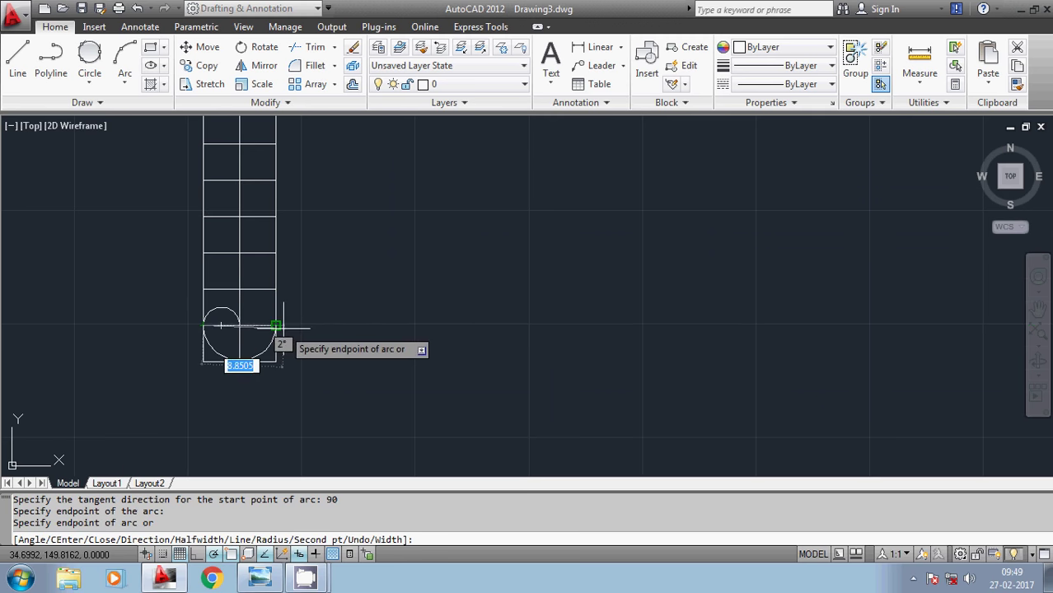
pyautogui.click(276, 327)
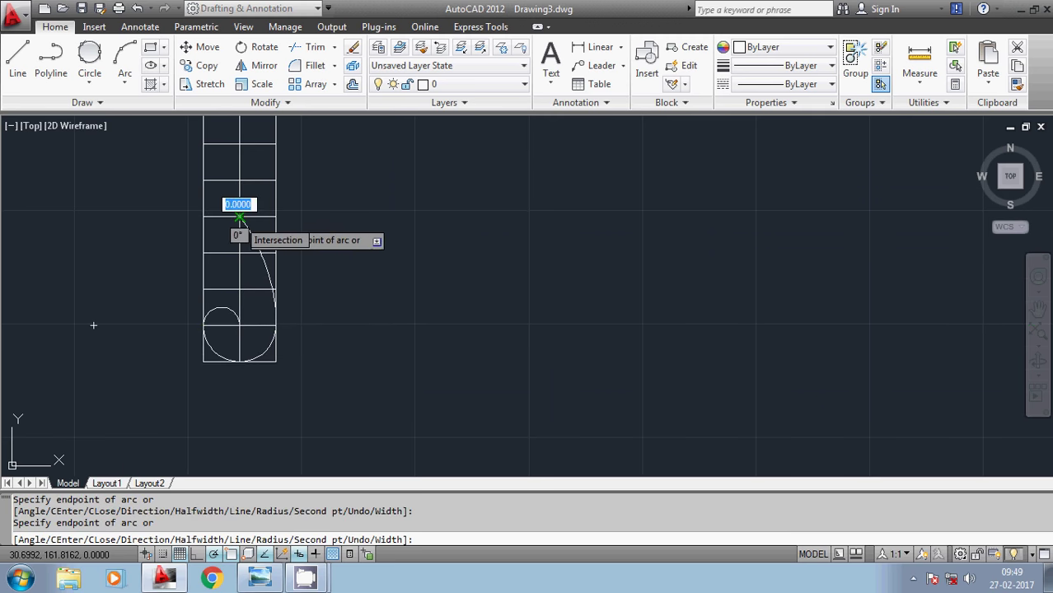
pyautogui.click(239, 218)
pyautogui.press('Return')
pyautogui.moveTo(265, 207); pyautogui.dragTo(265, 347, button='middle')
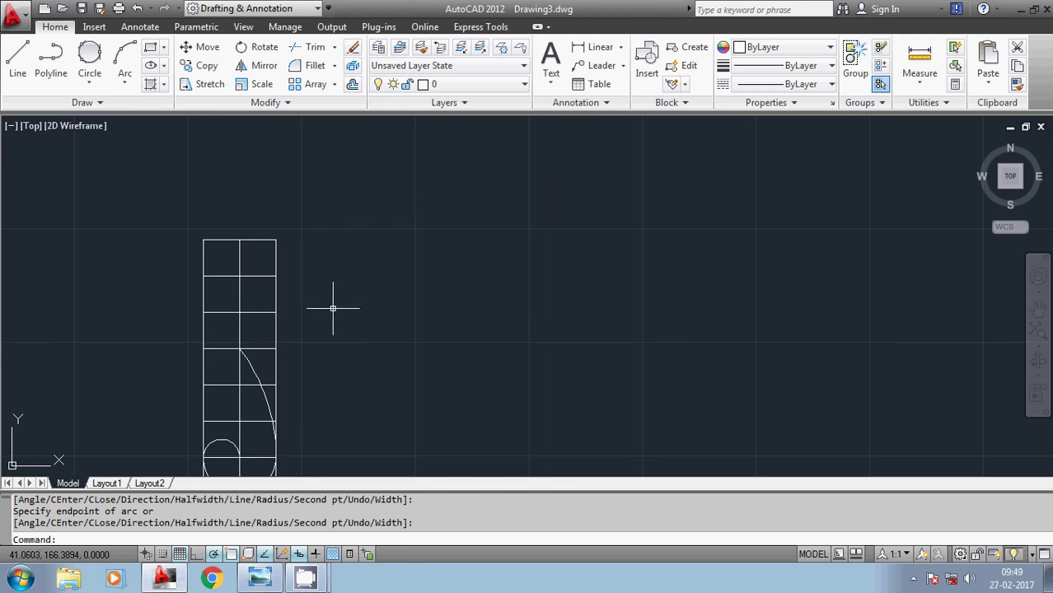
pyautogui.write('pl')
# Draw the upper scroll arc from a midpoint start at 270°, with a small top curl
pyautogui.press('Return')
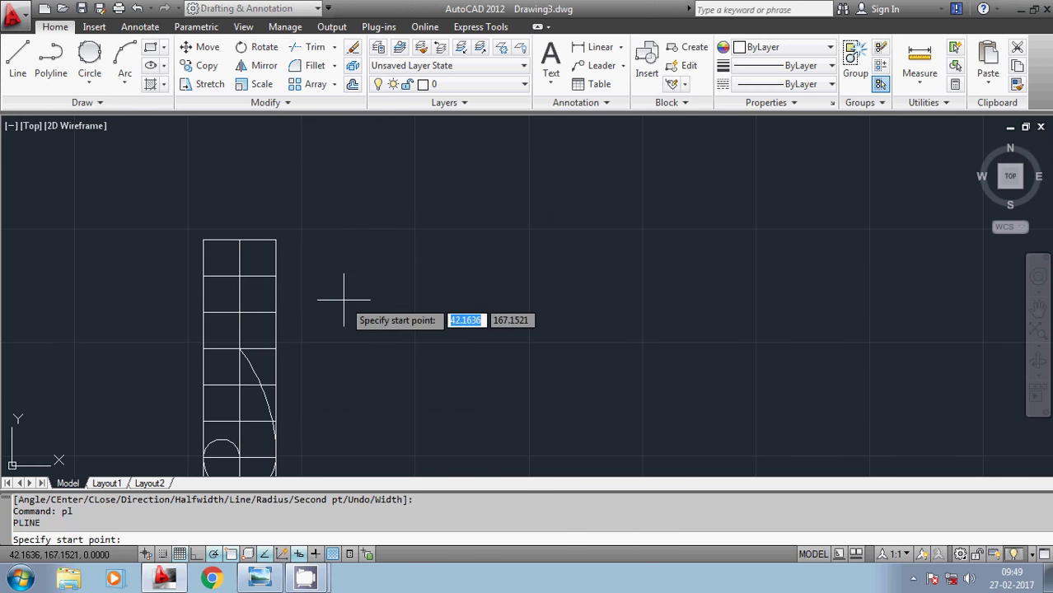
pyautogui.press('Return')
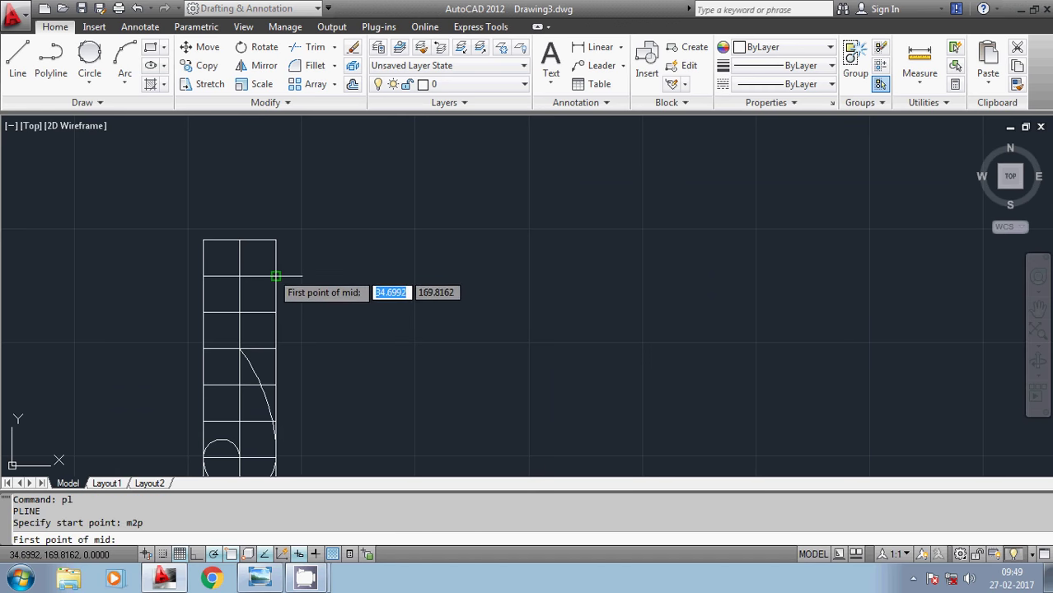
pyautogui.click(275, 277)
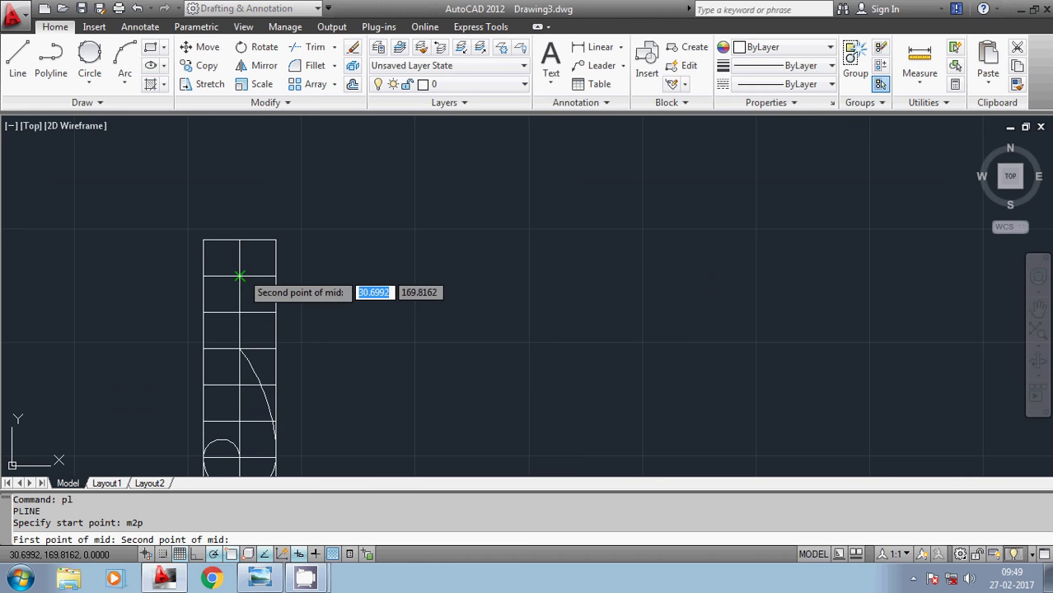
pyautogui.click(239, 277)
pyautogui.write('arc')
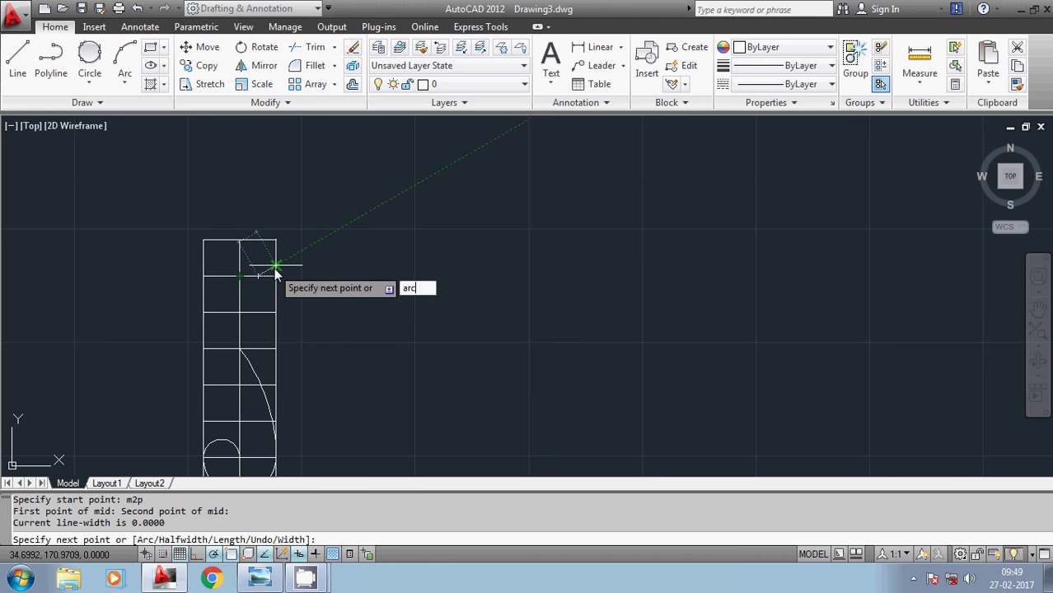
pyautogui.press('Return')
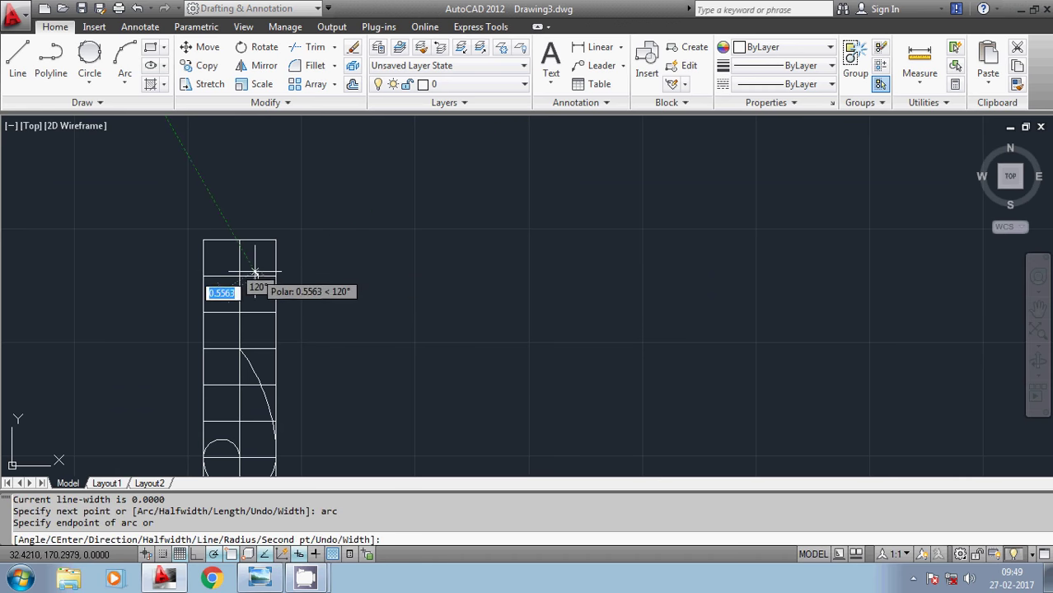
pyautogui.write('d')
pyautogui.press('Return')
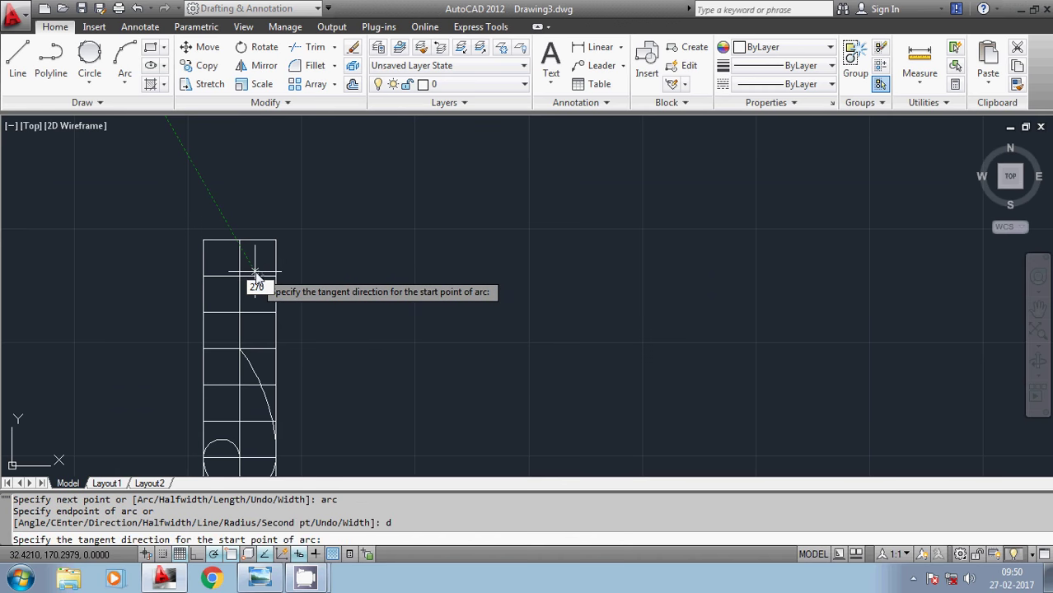
pyautogui.press('Return')
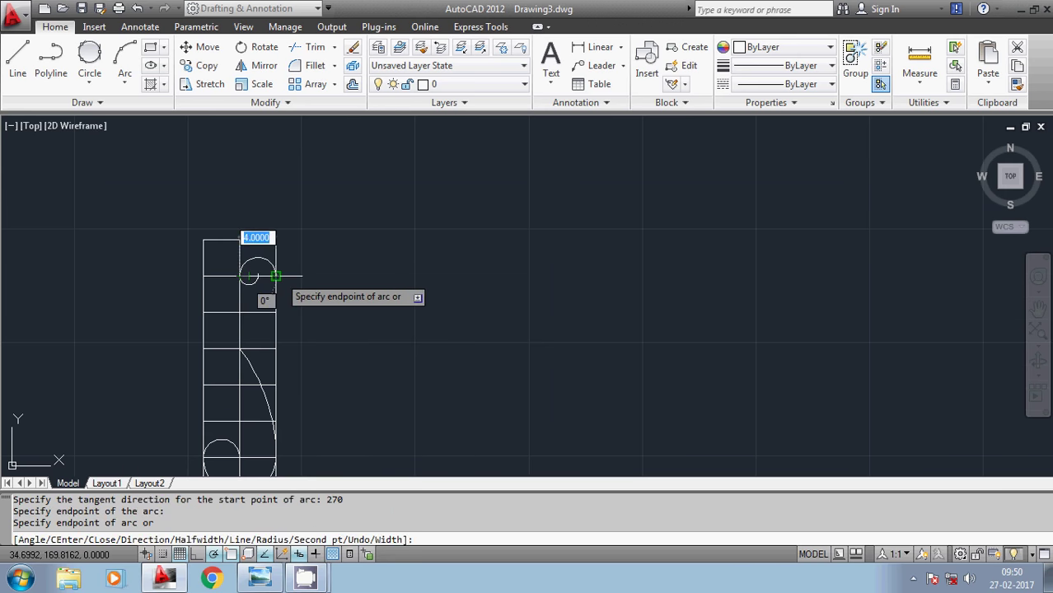
pyautogui.click(275, 276)
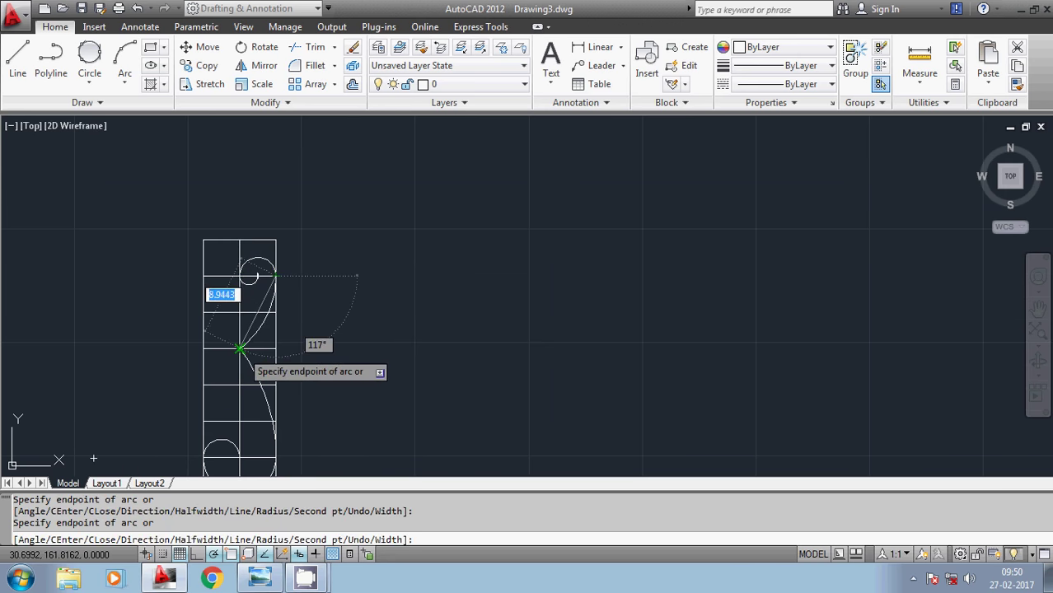
pyautogui.click(239, 349)
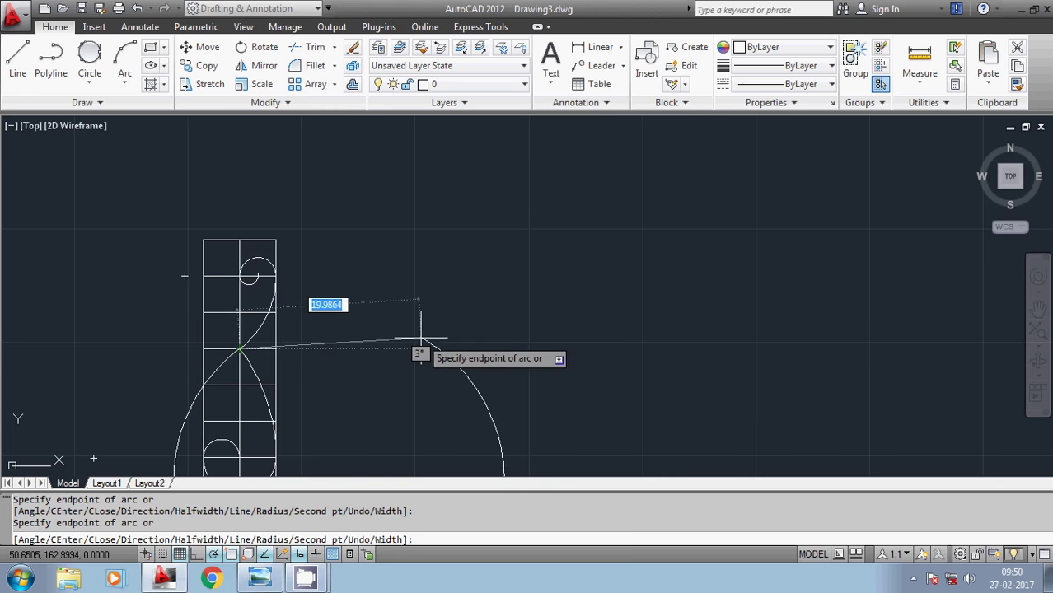
pyautogui.press('Escape')
pyautogui.scroll(-2, 388, 318)
pyautogui.scroll(-1, 381, 338)
pyautogui.moveTo(377, 342); pyautogui.dragTo(353, 303, button='middle')
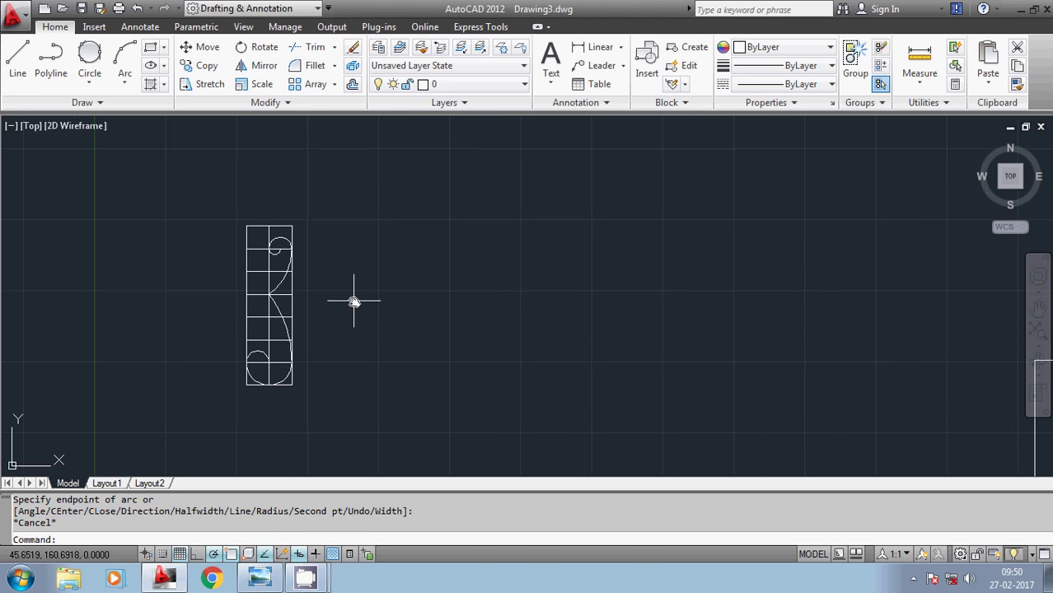
# Window-select everything, use Quick Select to keep only Line objects, and delete the 11 grid lines
pyautogui.click(206, 188)
pyautogui.click(410, 440)
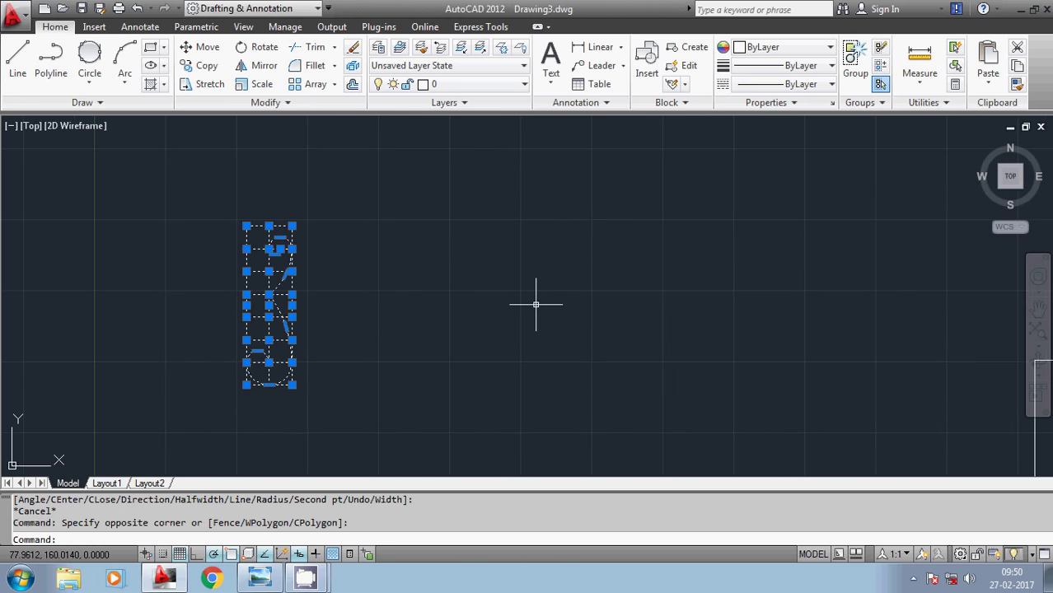
pyautogui.write('csele')
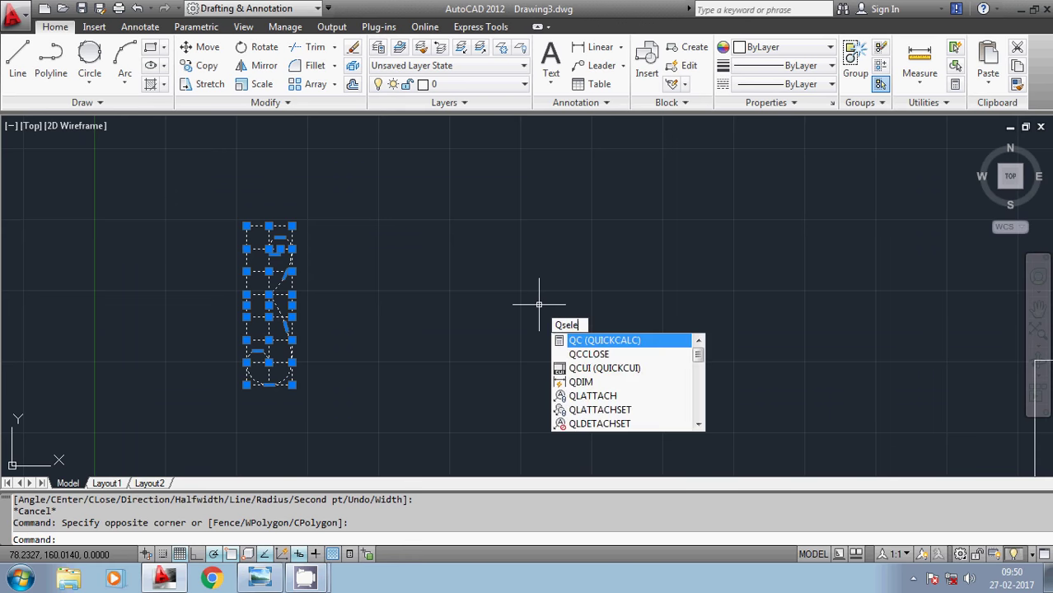
pyautogui.write('ct')
pyautogui.press('Return')
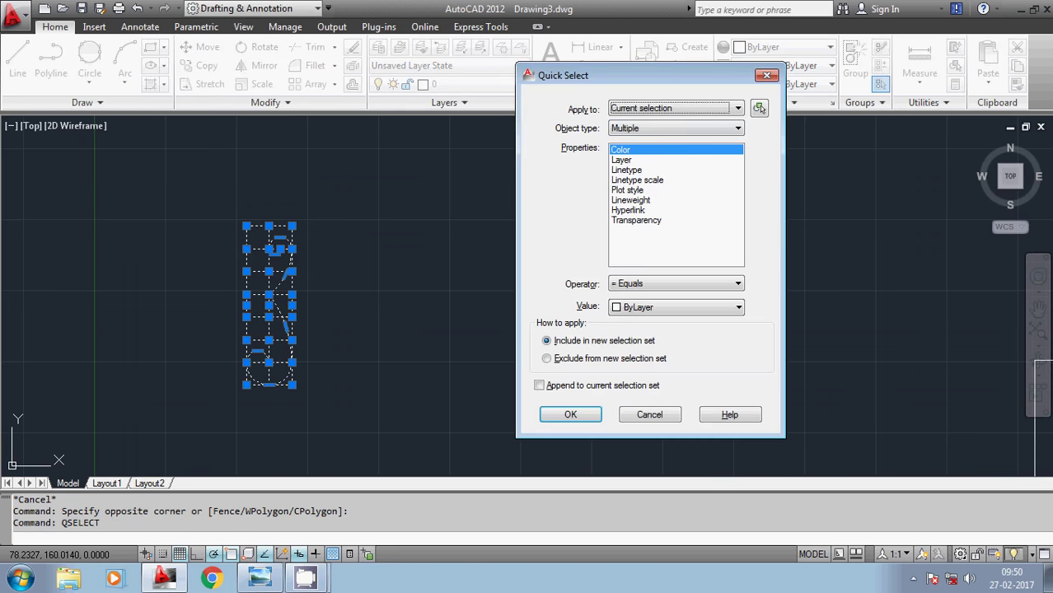
pyautogui.click(666, 131)
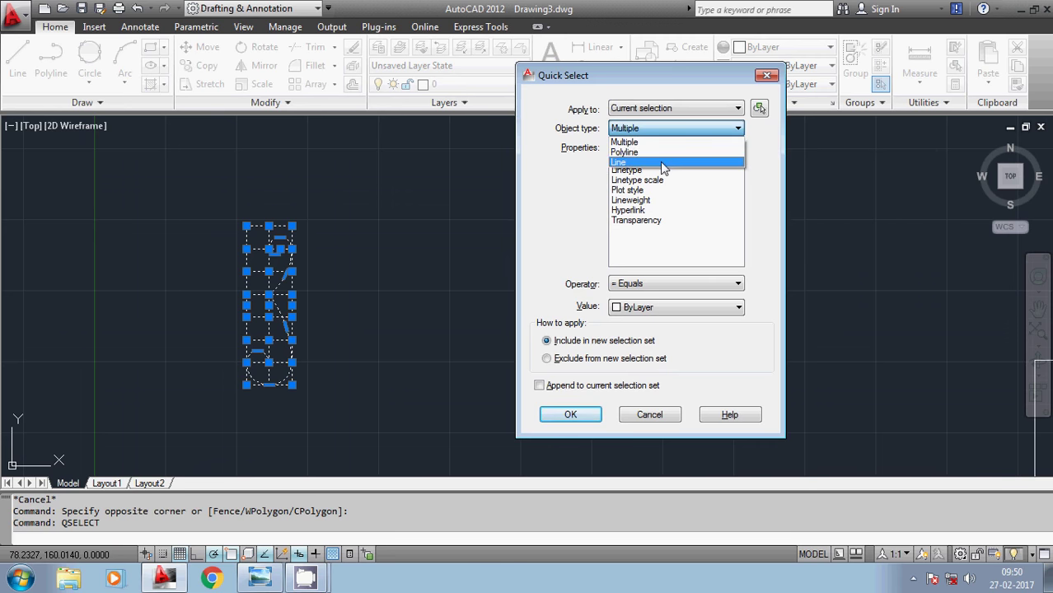
pyautogui.click(659, 163)
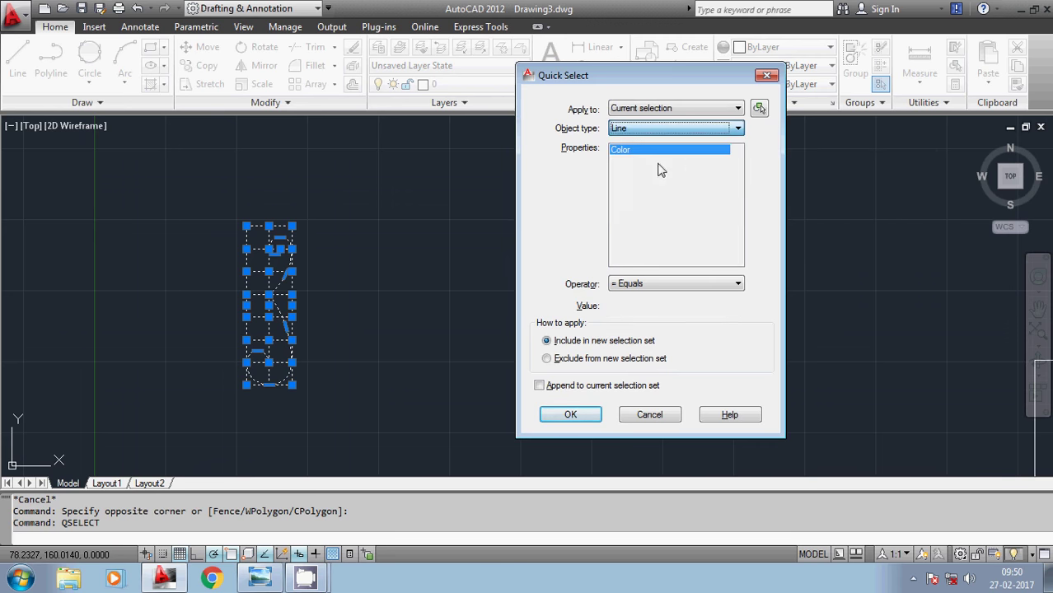
pyautogui.click(570, 415)
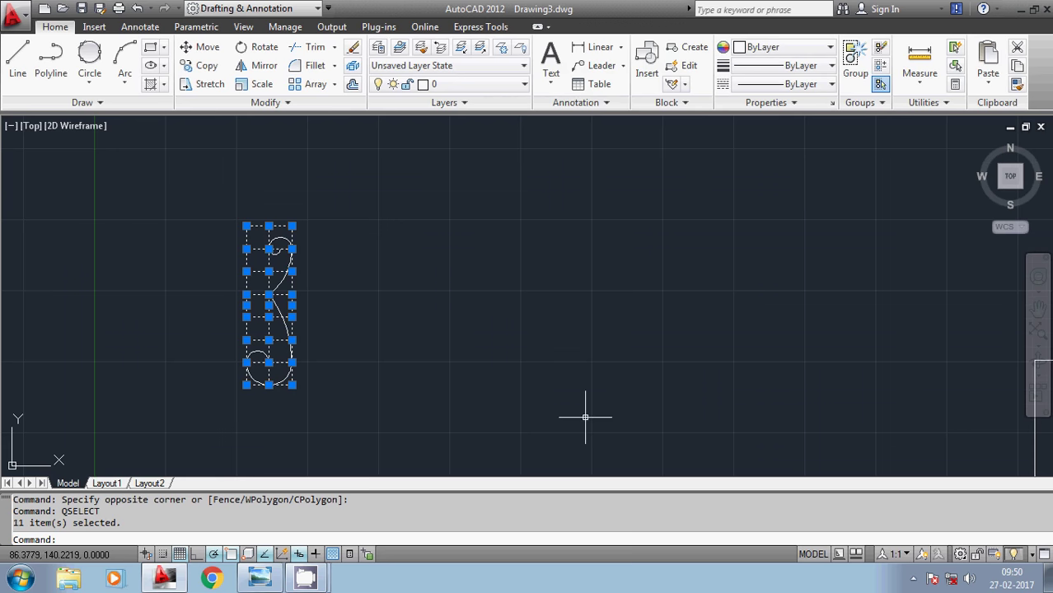
pyautogui.press('Delete')
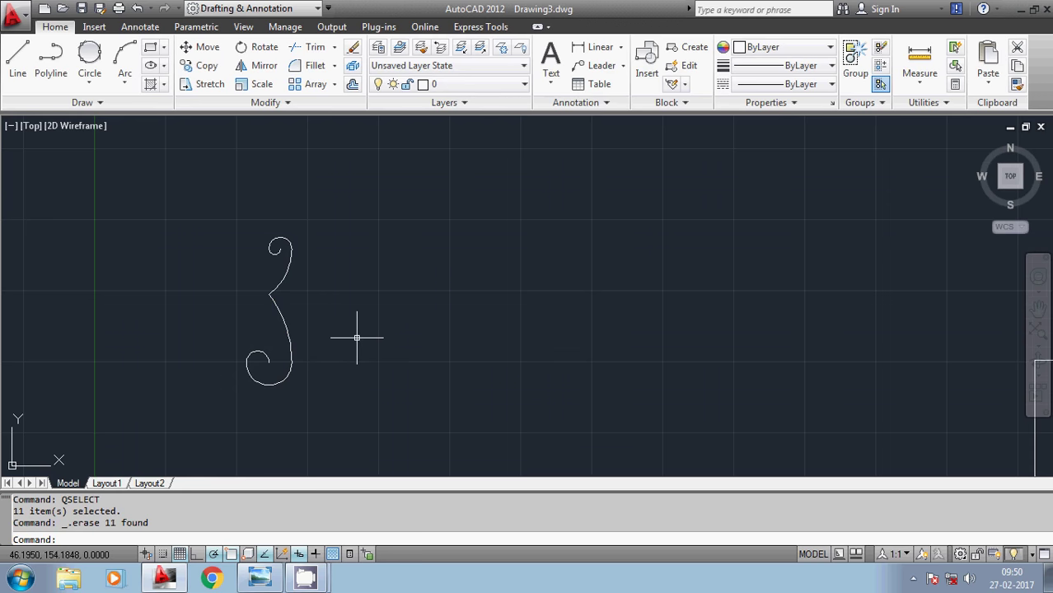
# Draw a short helper line at the end of the bottom curl
pyautogui.write('l')
pyautogui.press('Return')
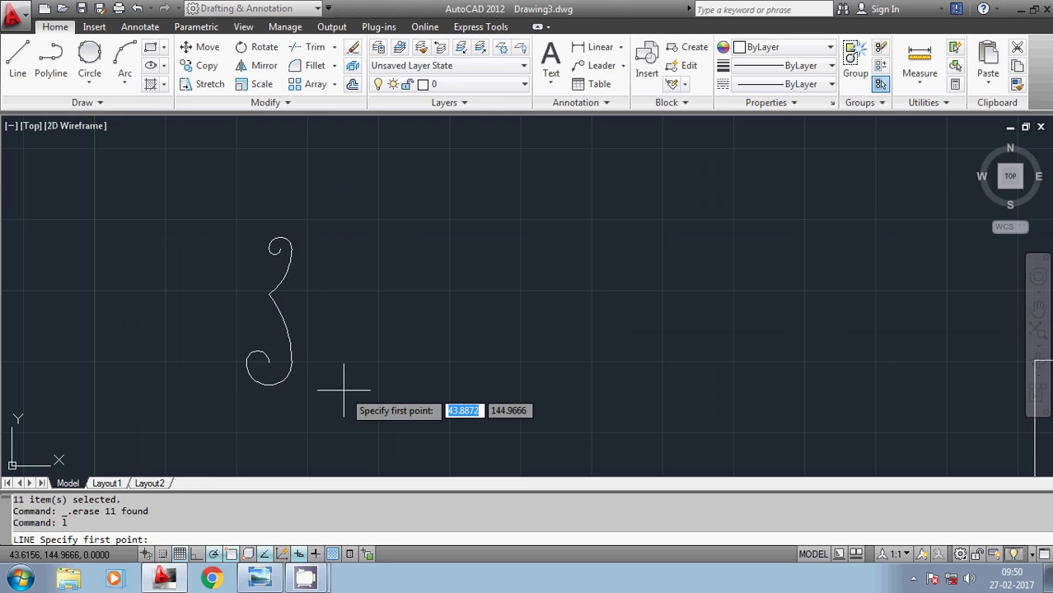
pyautogui.scroll(2, 346, 383)
pyautogui.click(268, 351)
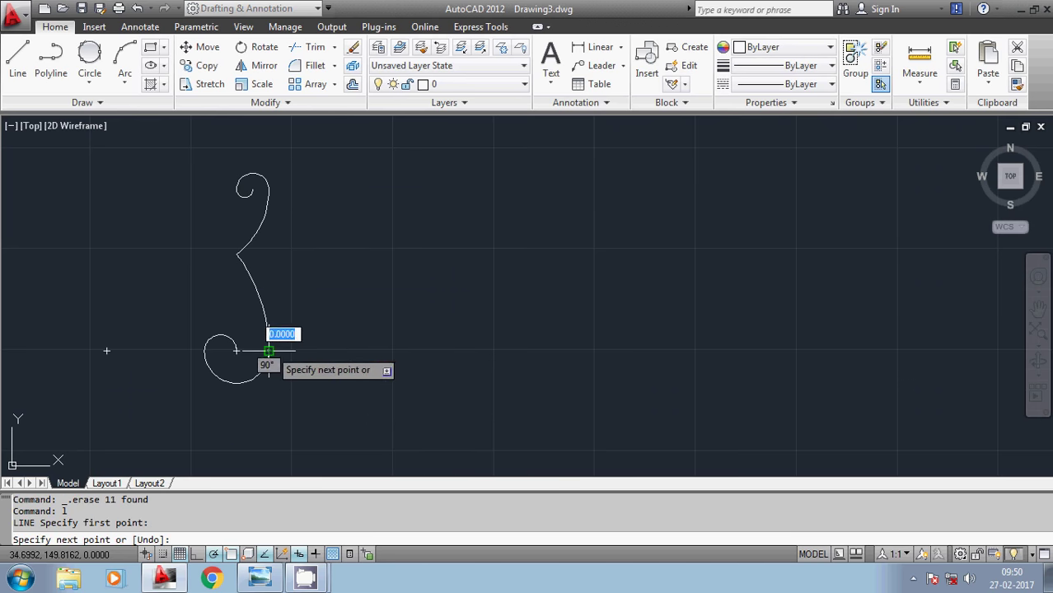
pyautogui.write('0.5')
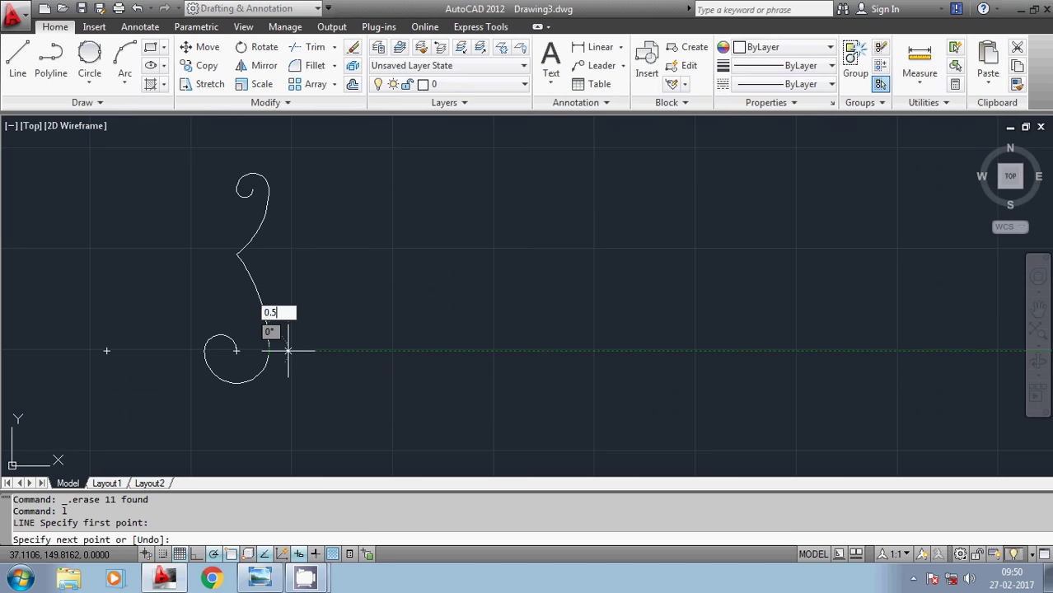
pyautogui.press('Return')
pyautogui.press('Escape')
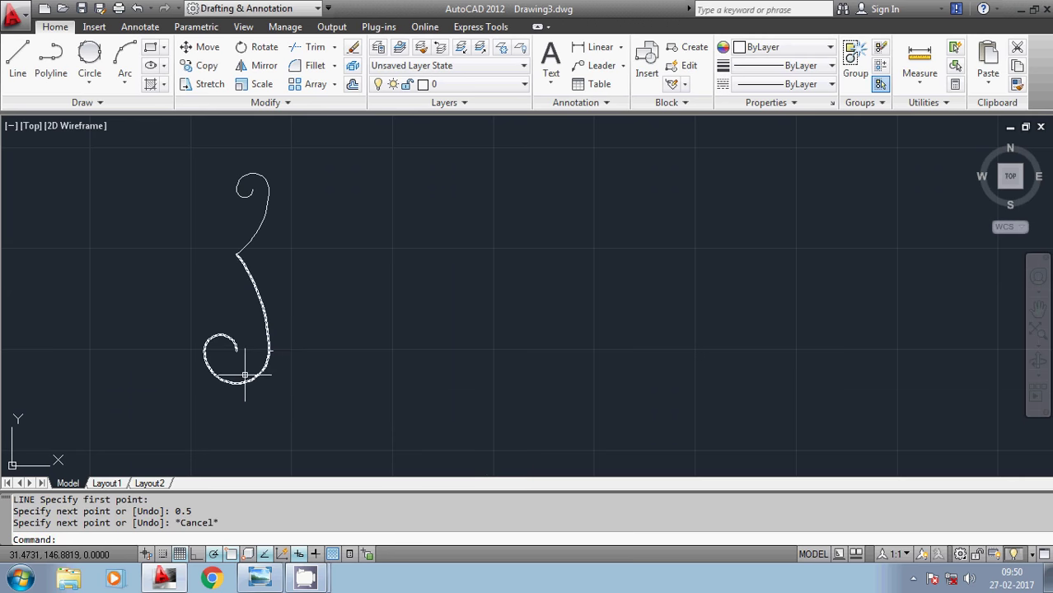
# Mirror the scroll curve about a vertical axis, keeping the original
pyautogui.write('mi')
pyautogui.press('Return')
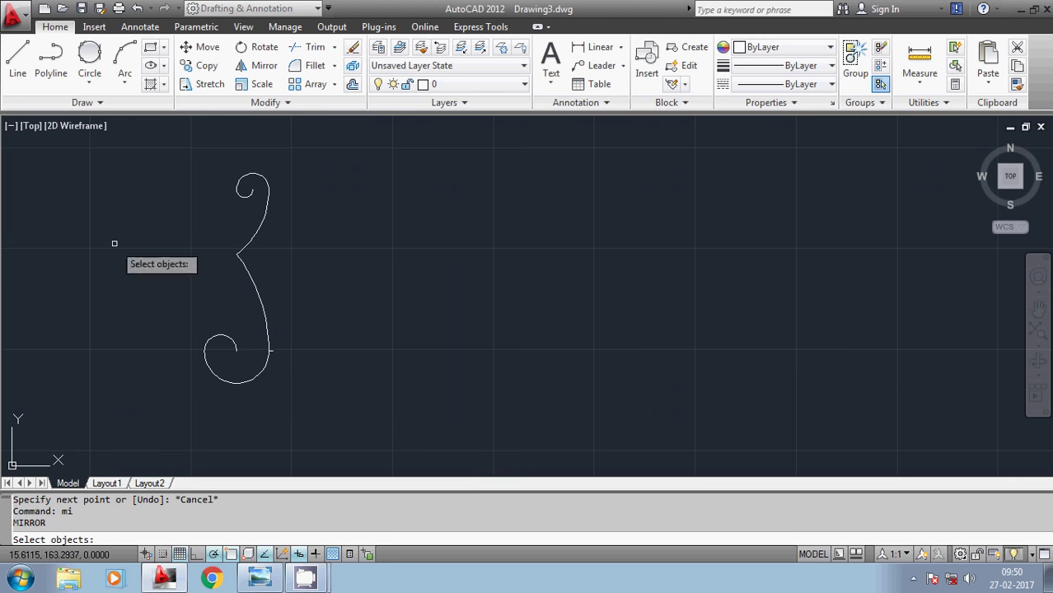
pyautogui.click(119, 143)
pyautogui.click(278, 392)
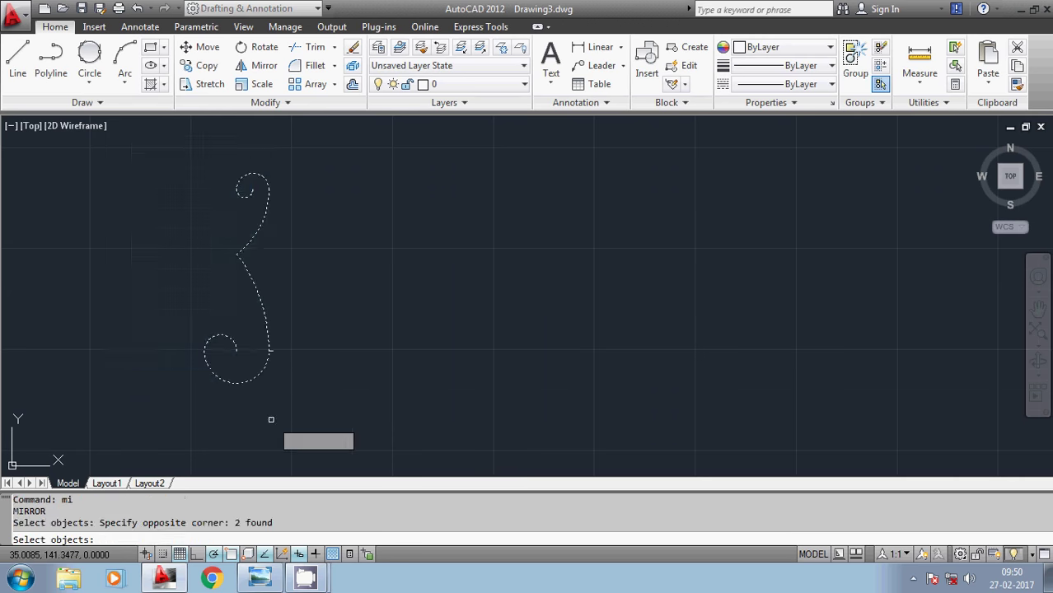
pyautogui.scroll(2, 277, 371)
pyautogui.scroll(2, 262, 279)
pyautogui.click(262, 278)
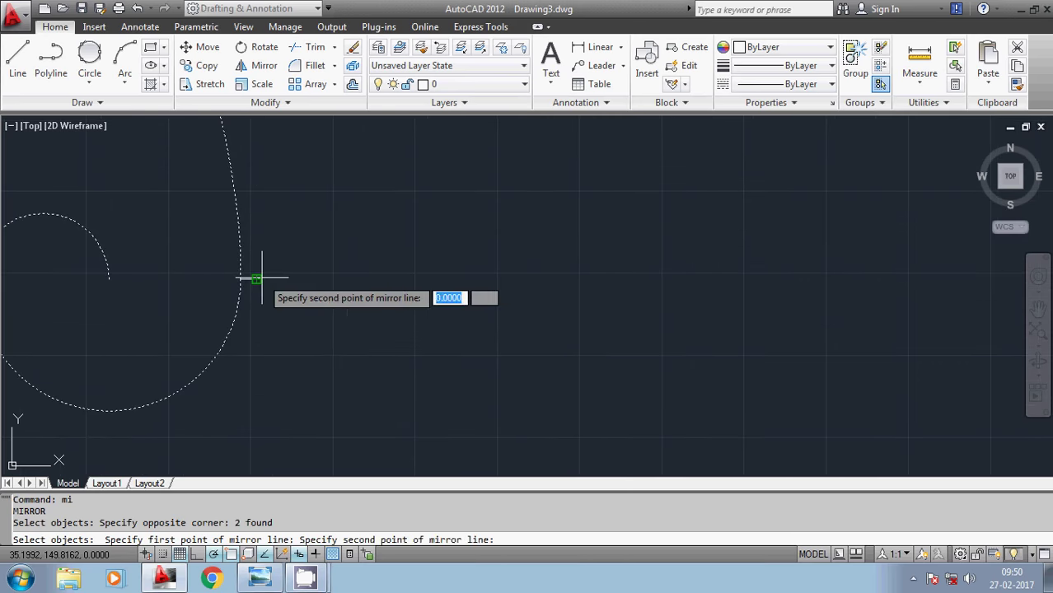
pyautogui.click(258, 236)
pyautogui.press('Return')
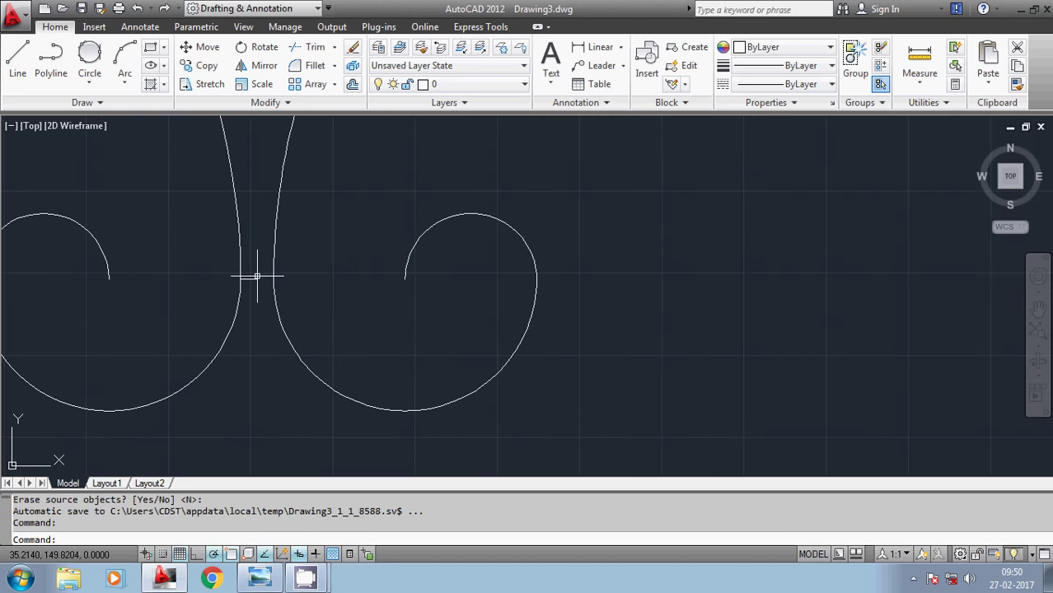
# Erase the stray short helper segment
pyautogui.click(251, 278)
pyautogui.click(251, 269)
pyautogui.press('Delete')
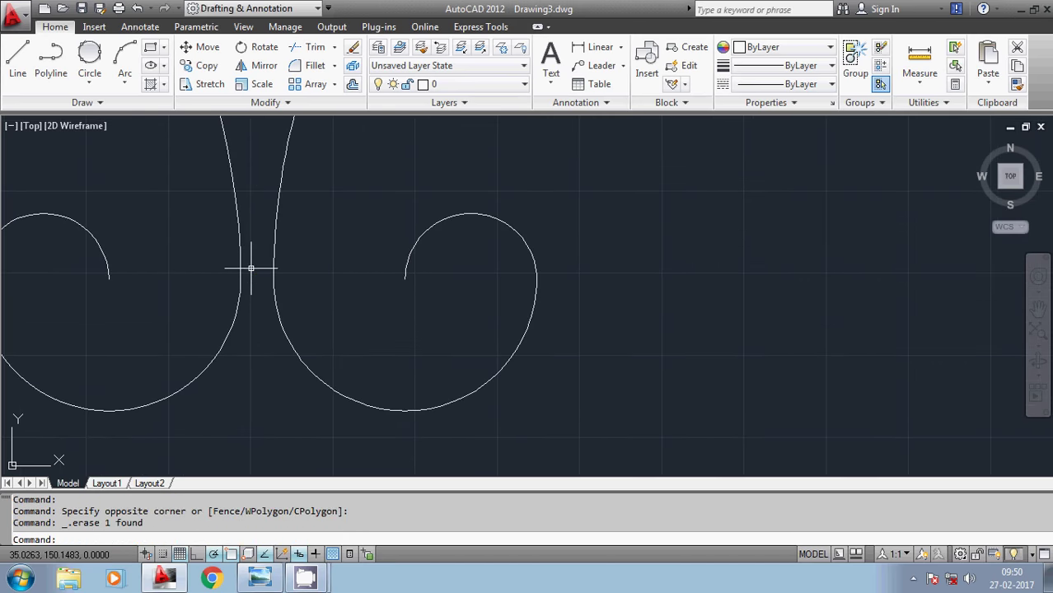
pyautogui.scroll(-3, 247, 251)
pyautogui.scroll(-2, 282, 239)
pyautogui.scroll(3, 360, 260)
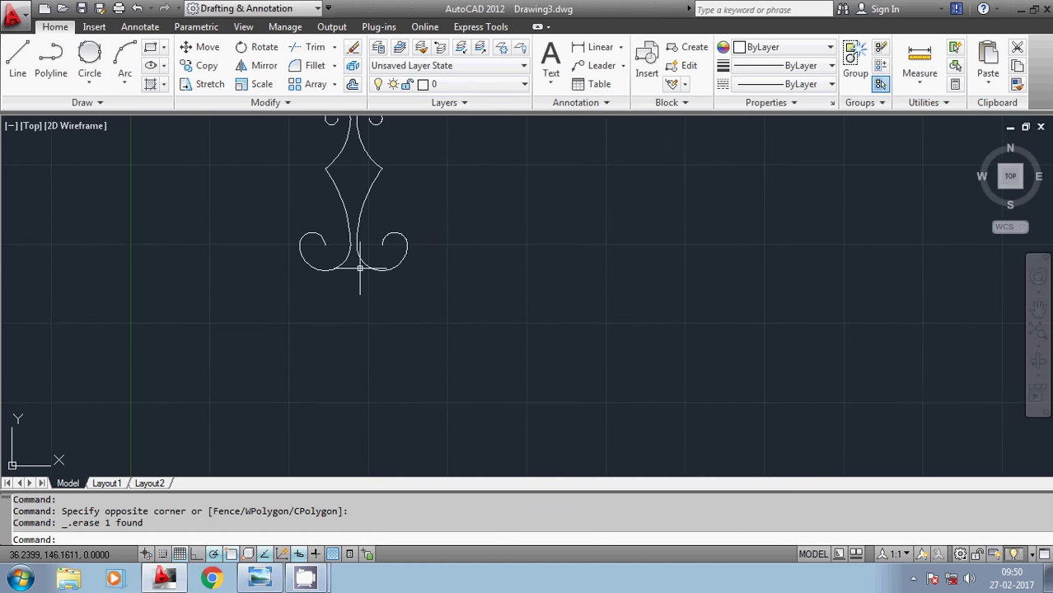
# Draw a 0.5-long helper line at the ornament's bottom end
pyautogui.write('l')
pyautogui.press('Return')
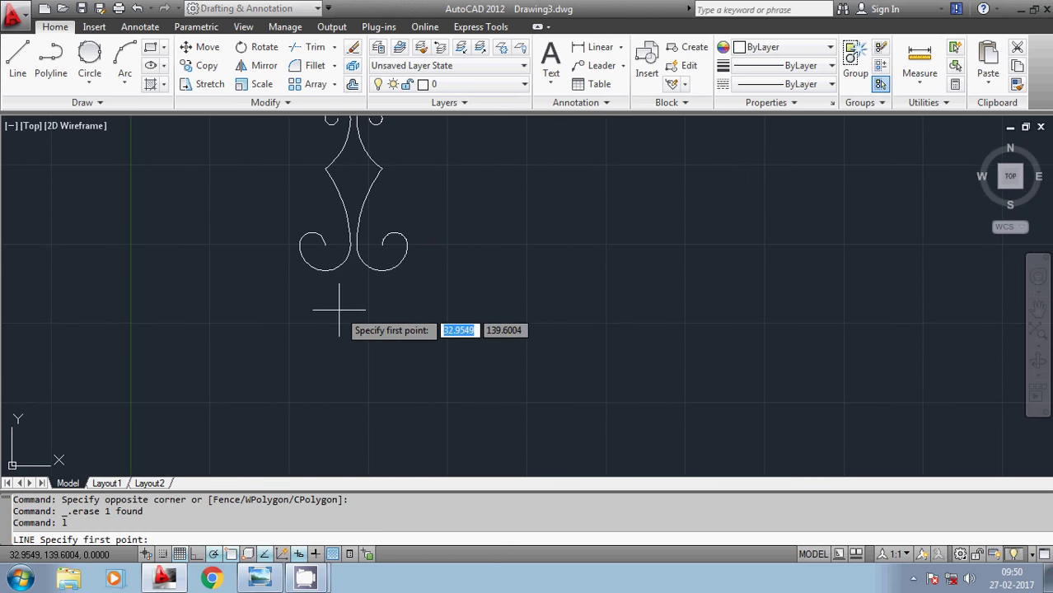
pyautogui.click(324, 271)
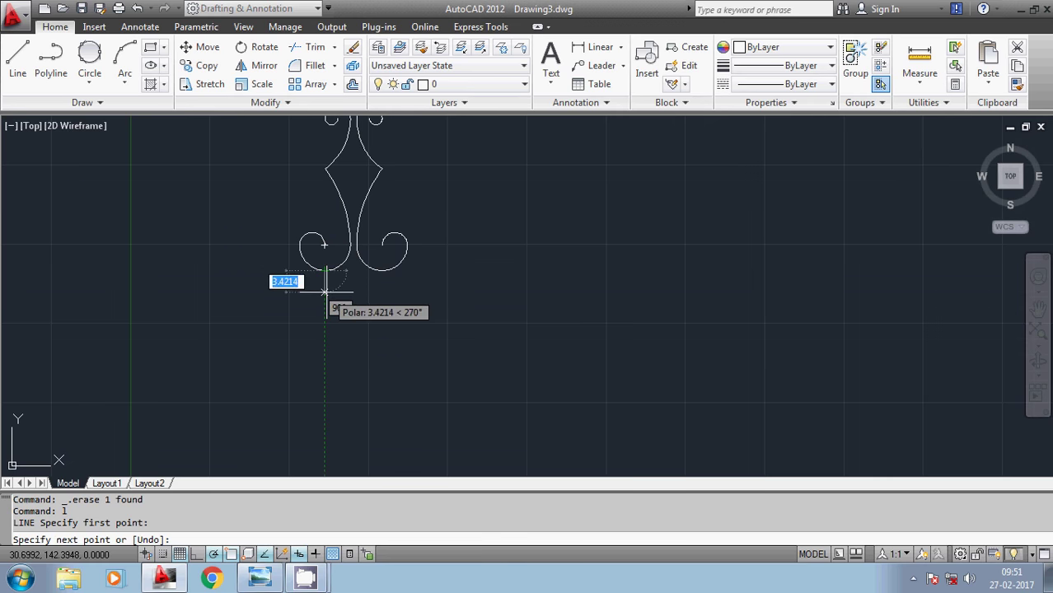
pyautogui.write('0.5')
pyautogui.press('Return')
pyautogui.press('Escape')
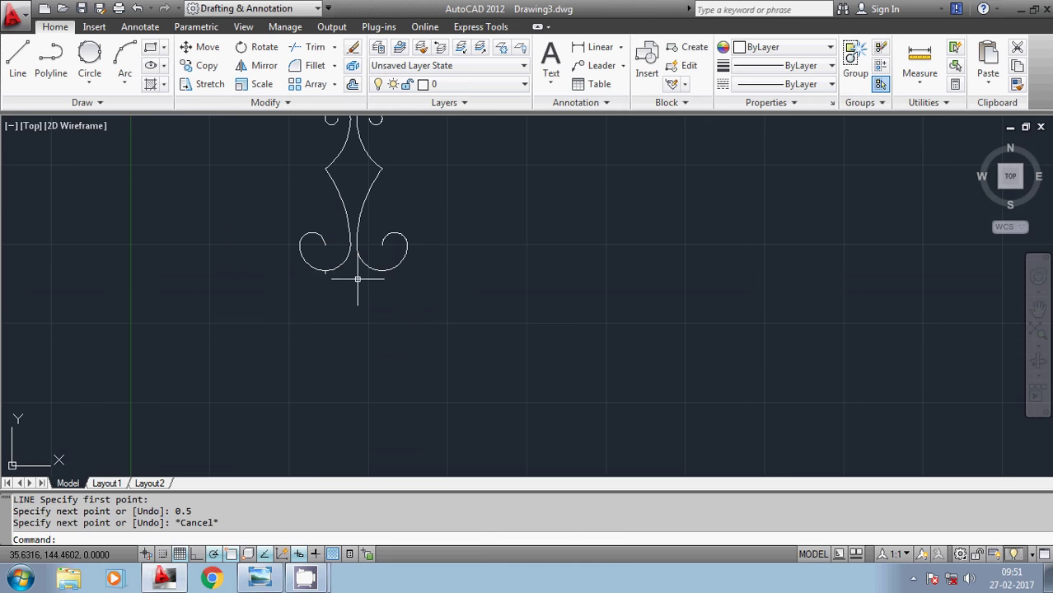
# Mirror the whole double scroll downward about a horizontal axis, keeping the source
pyautogui.moveTo(357, 280); pyautogui.dragTo(313, 397, button='middle')
pyautogui.click(218, 188)
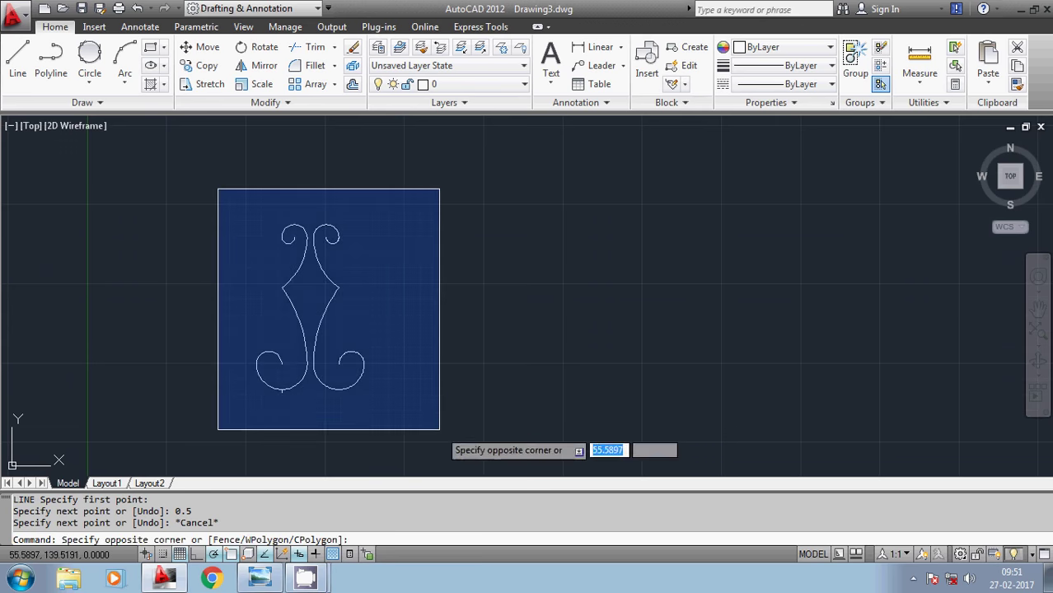
pyautogui.click(439, 430)
pyautogui.scroll(5, 309, 418)
pyautogui.scroll(2, 178, 312)
pyautogui.scroll(-2, 179, 313)
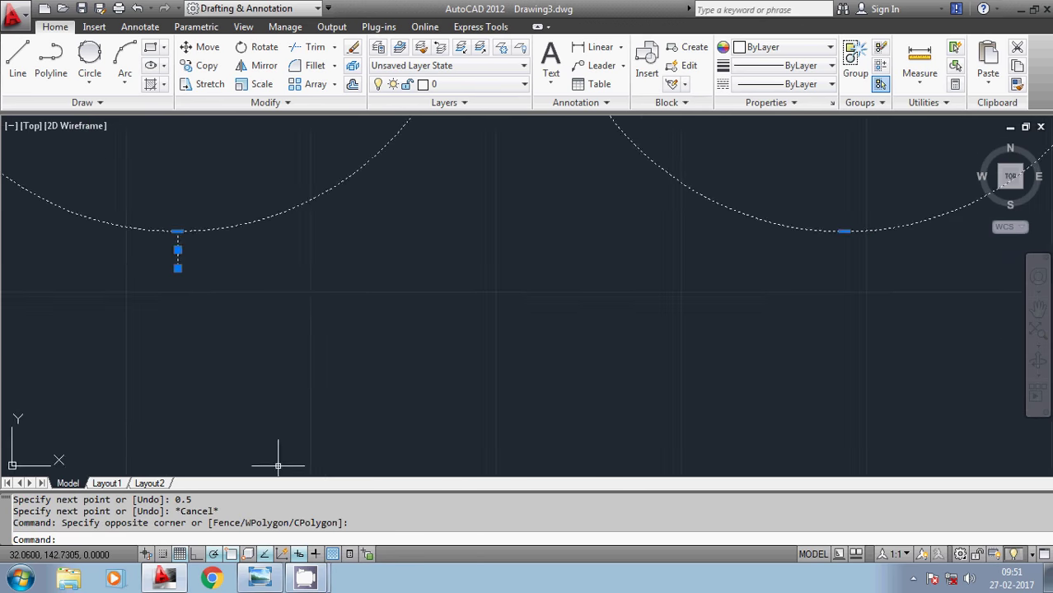
pyautogui.moveTo(250, 416); pyautogui.dragTo(276, 470, button='middle')
pyautogui.write('mi')
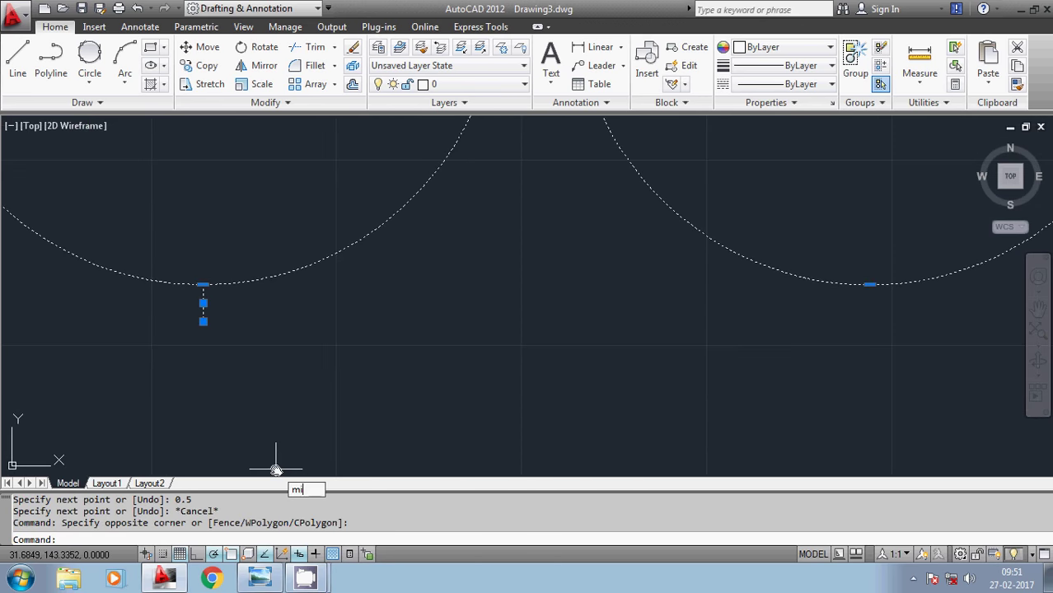
pyautogui.press('Return')
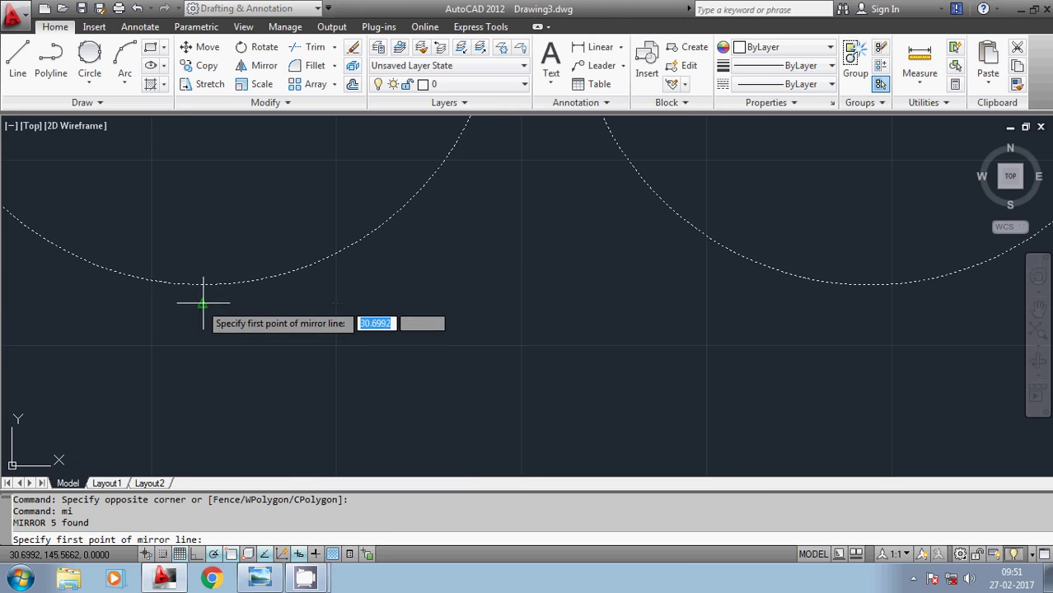
pyautogui.click(203, 304)
pyautogui.click(364, 302)
pyautogui.press('Return')
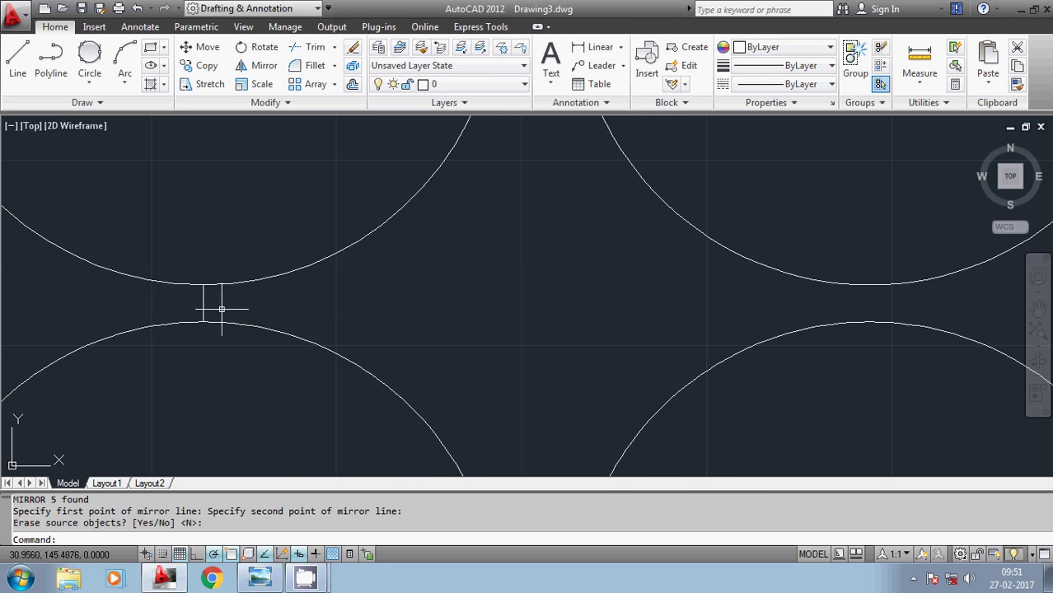
# Erase the two short joining segments at the mirror joint
pyautogui.click(221, 310)
pyautogui.press('Delete')
pyautogui.scroll(-5, 344, 276)
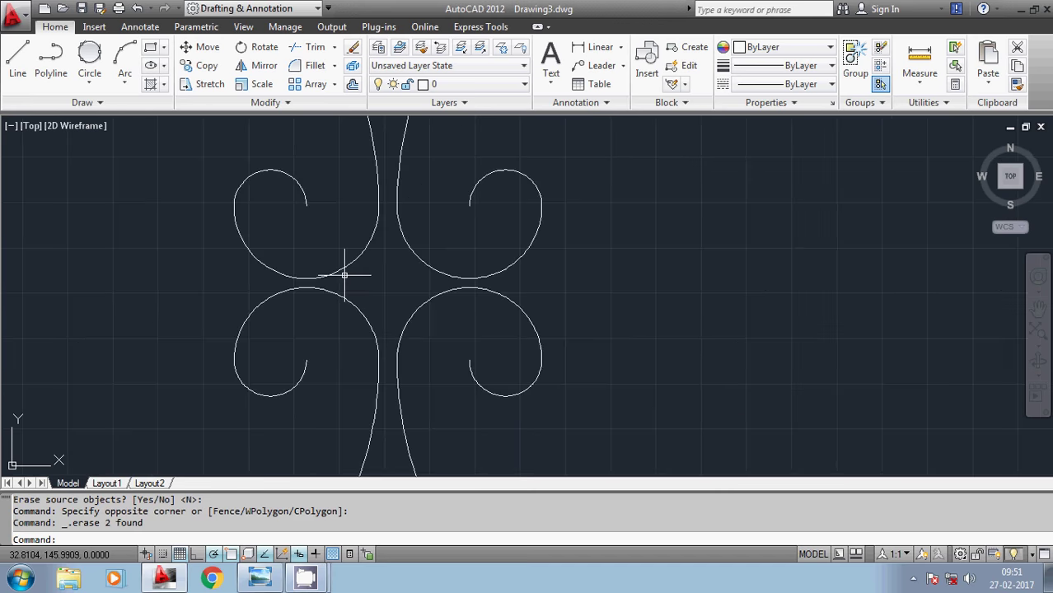
pyautogui.scroll(-4, 344, 275)
pyautogui.moveTo(348, 223)
pyautogui.mouseDown(button='middle')
pyautogui.moveTo(376, 337)
pyautogui.moveTo(364, 228)
pyautogui.moveTo(363, 274)
pyautogui.mouseUp(button='middle')
pyautogui.scroll(-1, 364, 212)
pyautogui.scroll(-2, 378, 216)
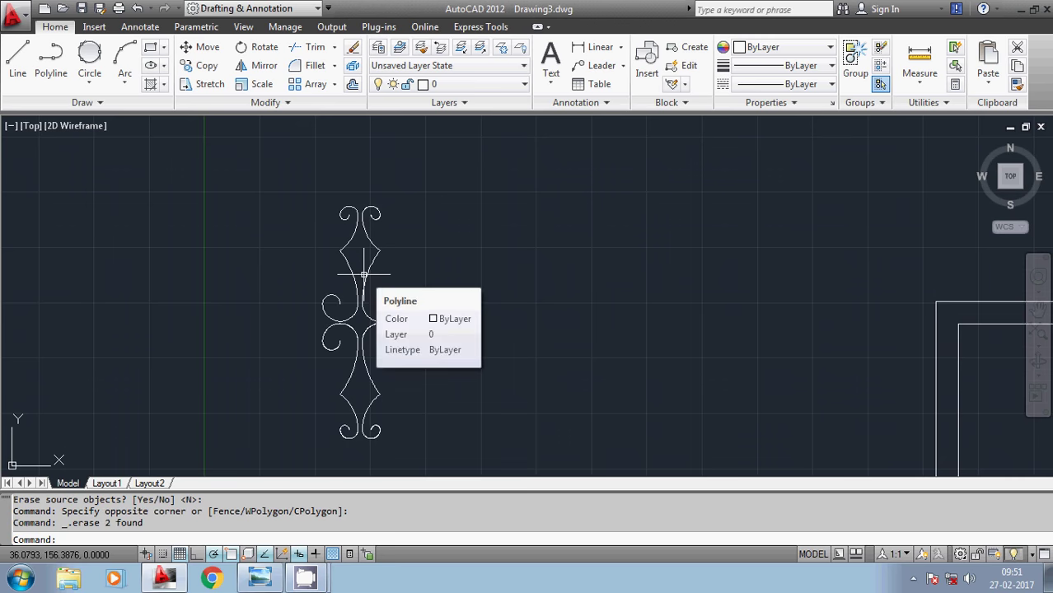
# Draw a 60-unit vertical line down through the ornament's centre, starting 5 units above it
pyautogui.write('l')
pyautogui.press('Return')
pyautogui.scroll(3, 353, 237)
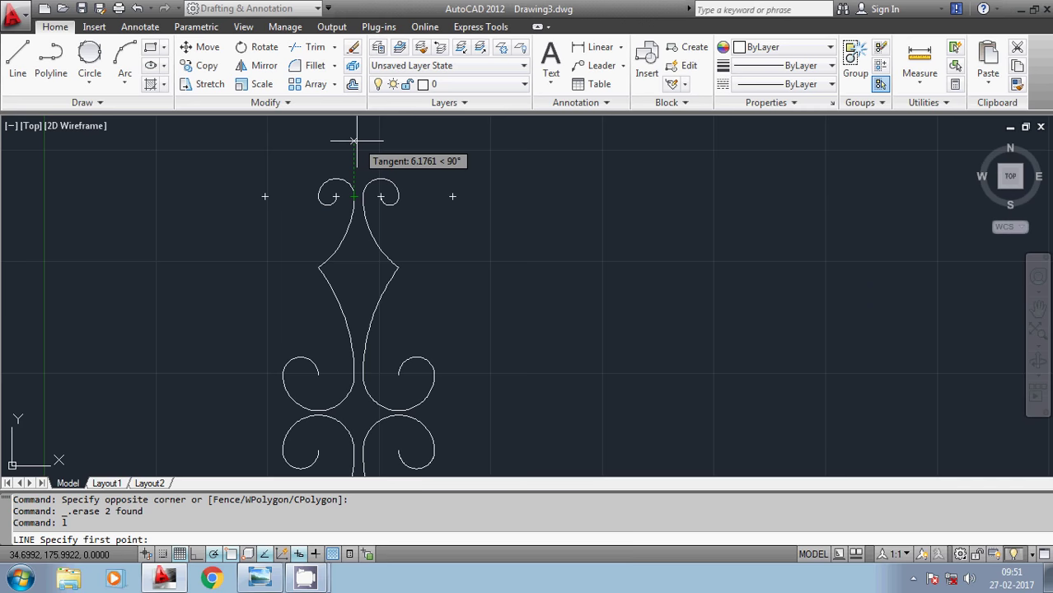
pyautogui.write('5')
pyautogui.press('Return')
pyautogui.scroll(-3, 375, 288)
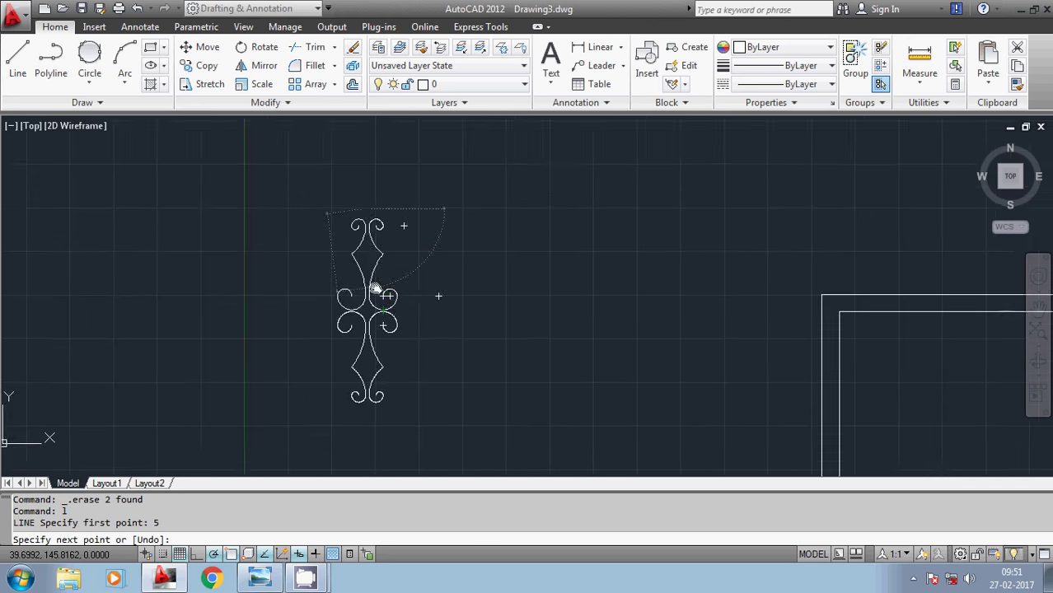
pyautogui.moveTo(375, 289); pyautogui.dragTo(357, 231, button='middle')
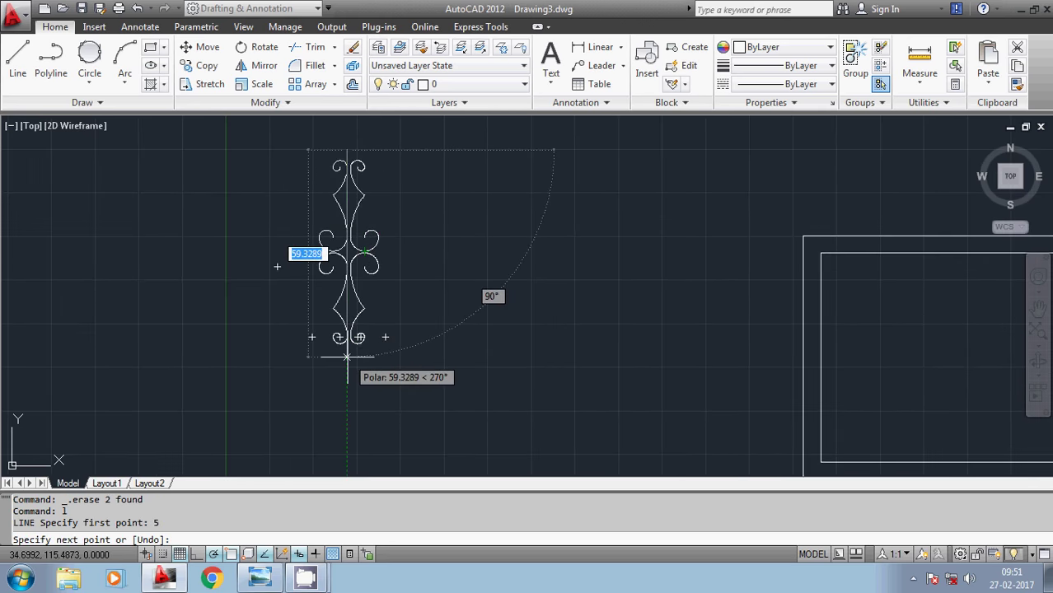
pyautogui.write('60')
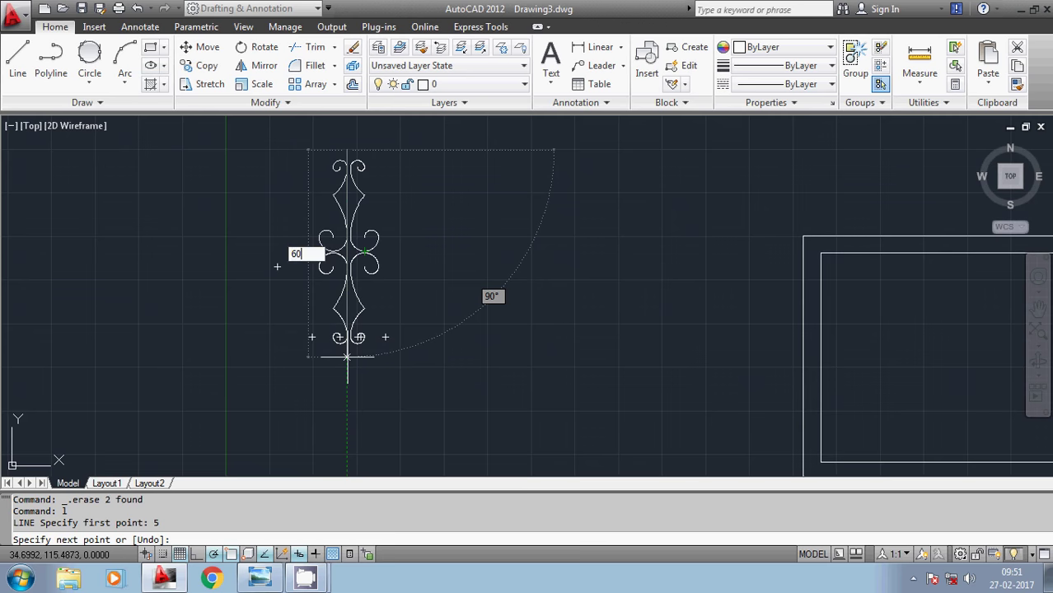
pyautogui.press('Escape')
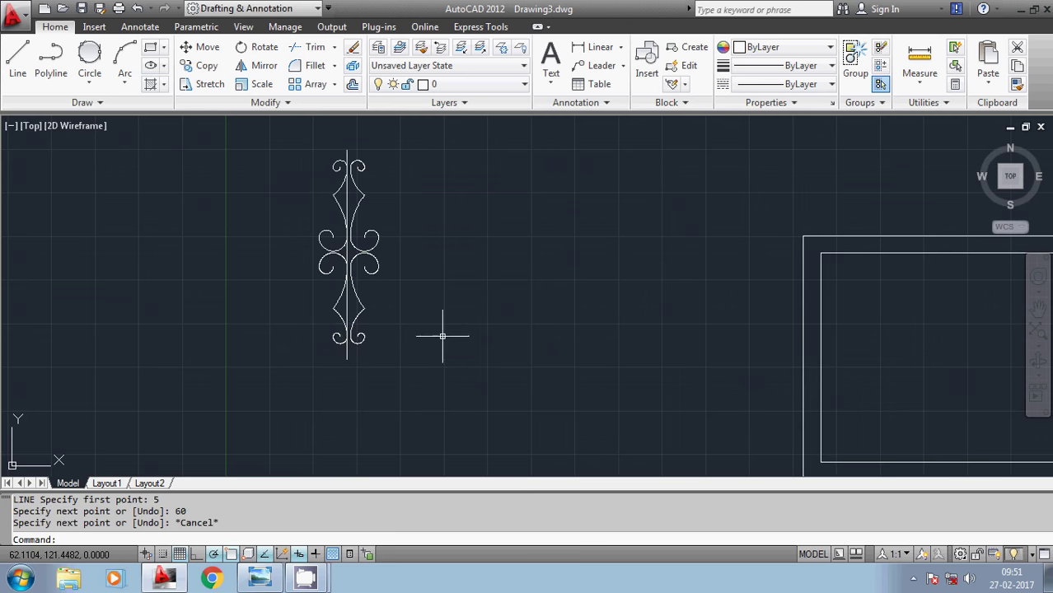
# Start the OFFSET command to make a parallel copy of the stem line
pyautogui.scroll(2, 354, 276)
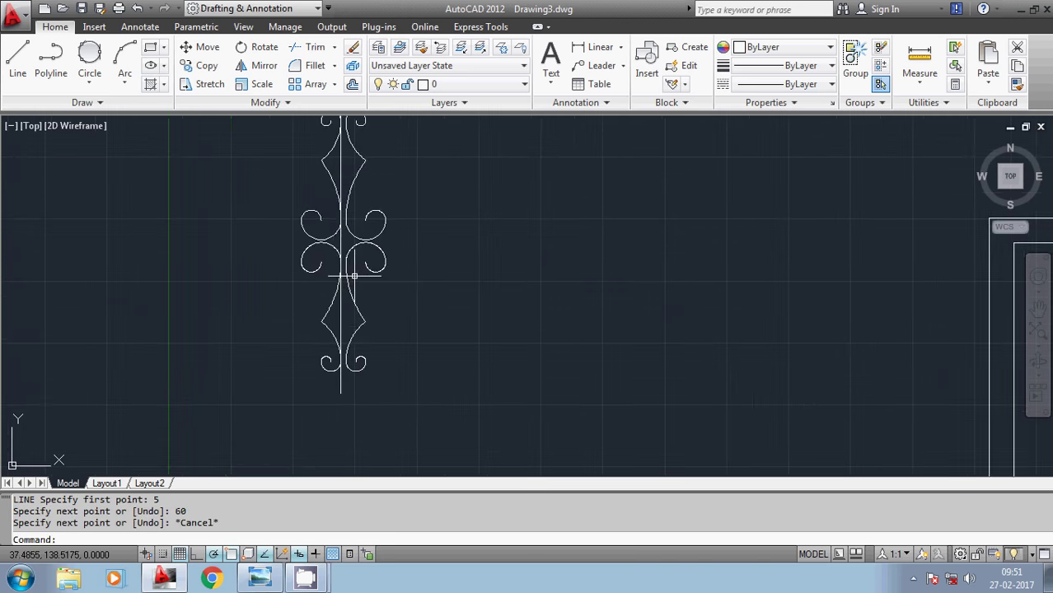
pyautogui.write('o')
pyautogui.press('Return')
# Offset the vertical centre line 1 unit to the right
pyautogui.write('1')
pyautogui.press('Return')
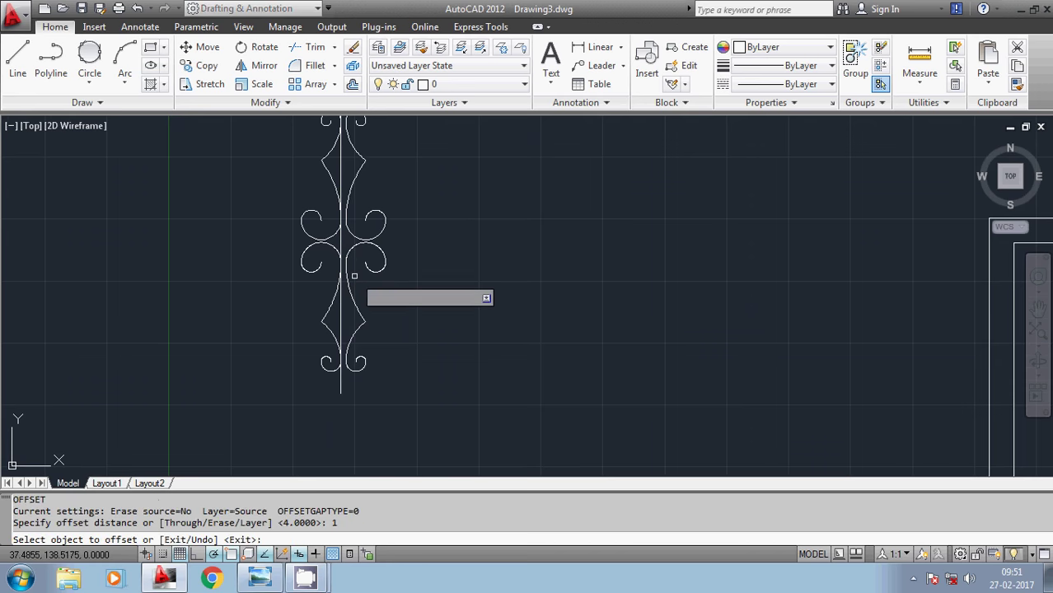
pyautogui.click(340, 312)
pyautogui.click(356, 311)
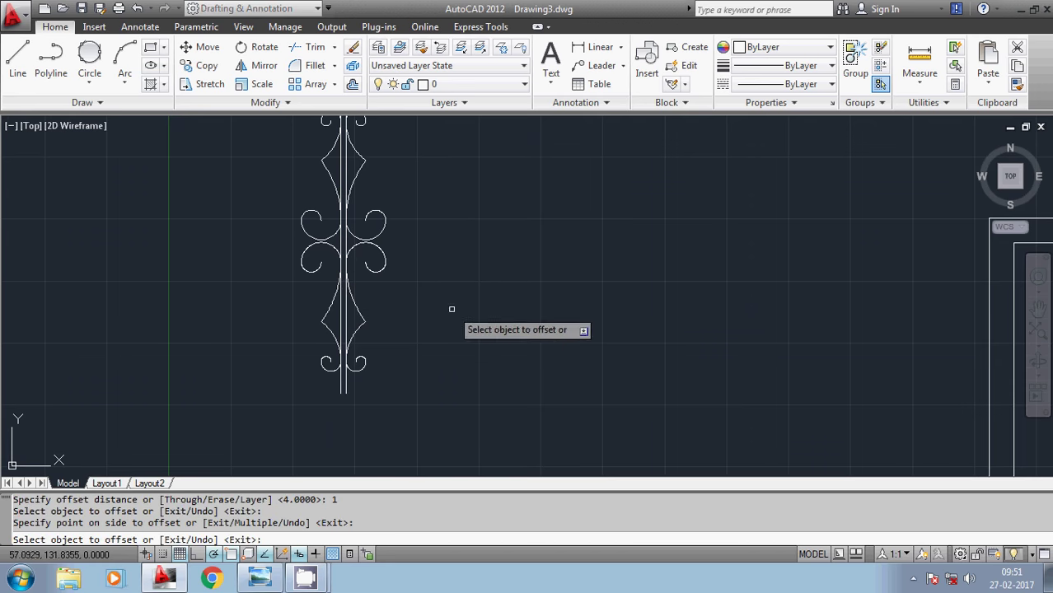
pyautogui.press('Escape')
pyautogui.moveTo(446, 287)
pyautogui.mouseDown(button='middle')
pyautogui.moveTo(502, 367)
pyautogui.moveTo(564, 336)
pyautogui.moveTo(531, 341)
pyautogui.mouseUp(button='middle')
# Draw a 12-unit horizontal line leftward from the foot of the centre bar
pyautogui.write('l')
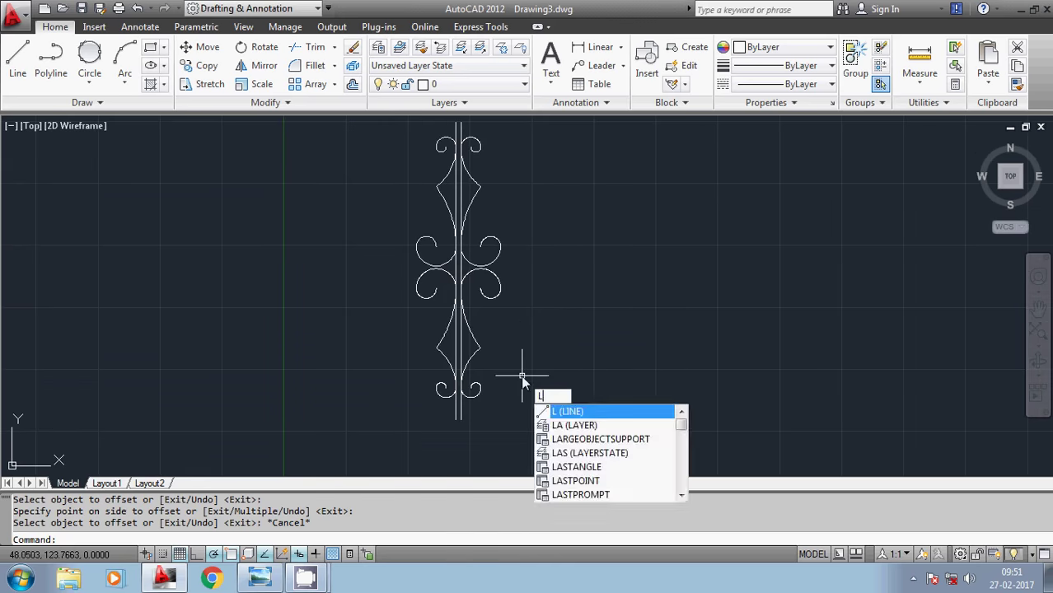
pyautogui.press('Return')
pyautogui.scroll(2, 477, 445)
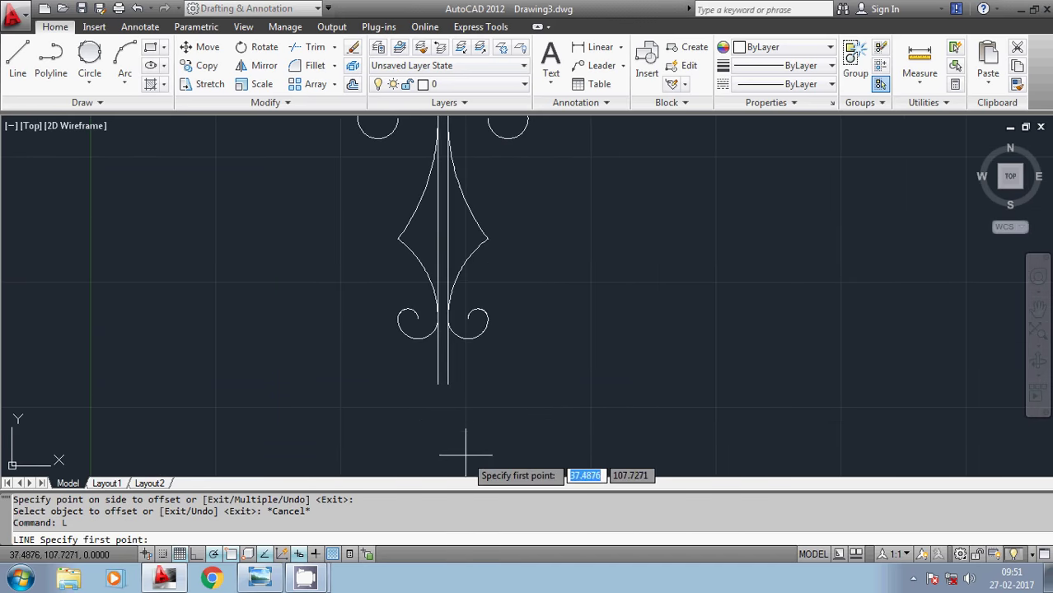
pyautogui.click(437, 384)
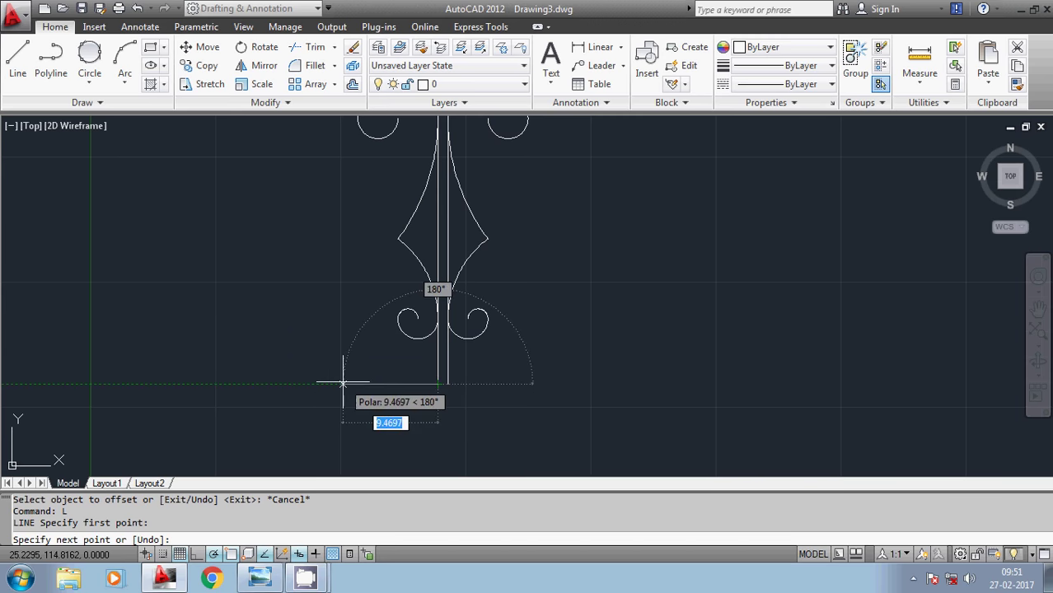
pyautogui.write('12')
pyautogui.press('Return')
pyautogui.press('Escape')
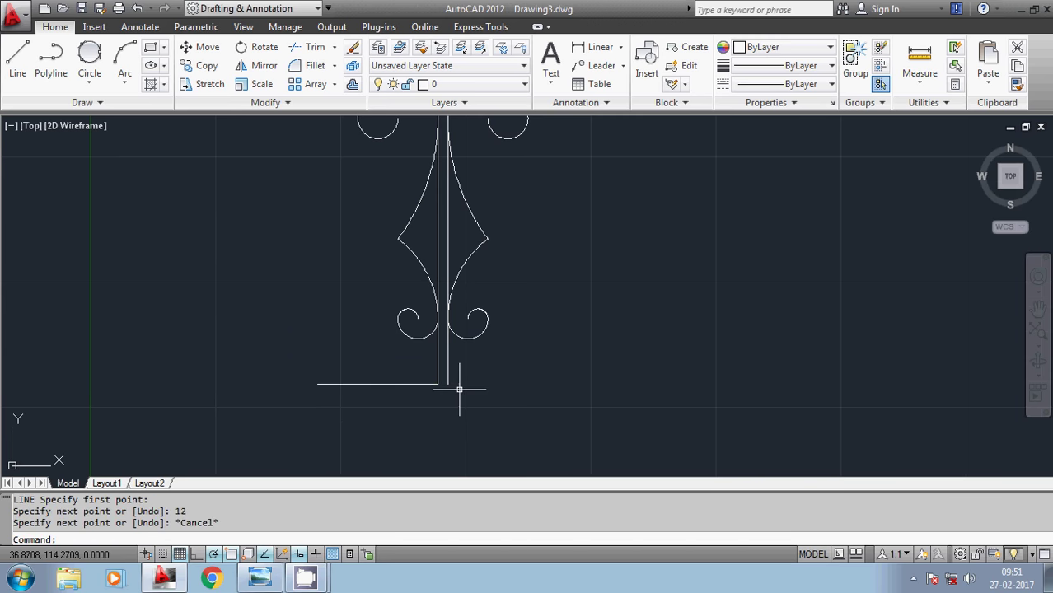
pyautogui.scroll(-4, 457, 391)
pyautogui.moveTo(452, 369); pyautogui.dragTo(368, 376, button='middle')
pyautogui.write('MOV')
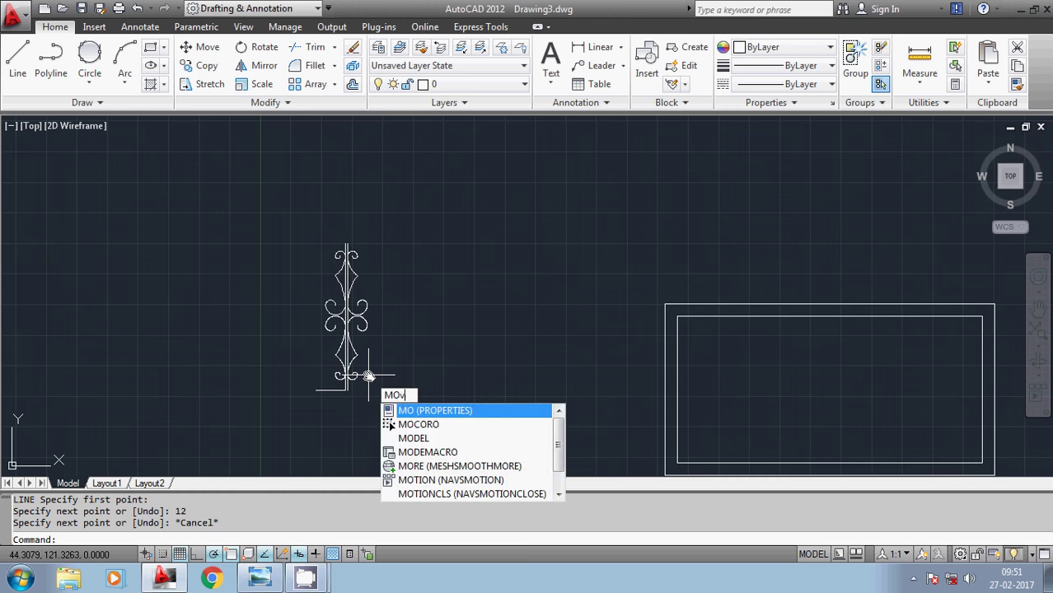
# Move the ornament from the short line's end to the inner frame's lower-left corner
pyautogui.write('e')
pyautogui.press('Return')
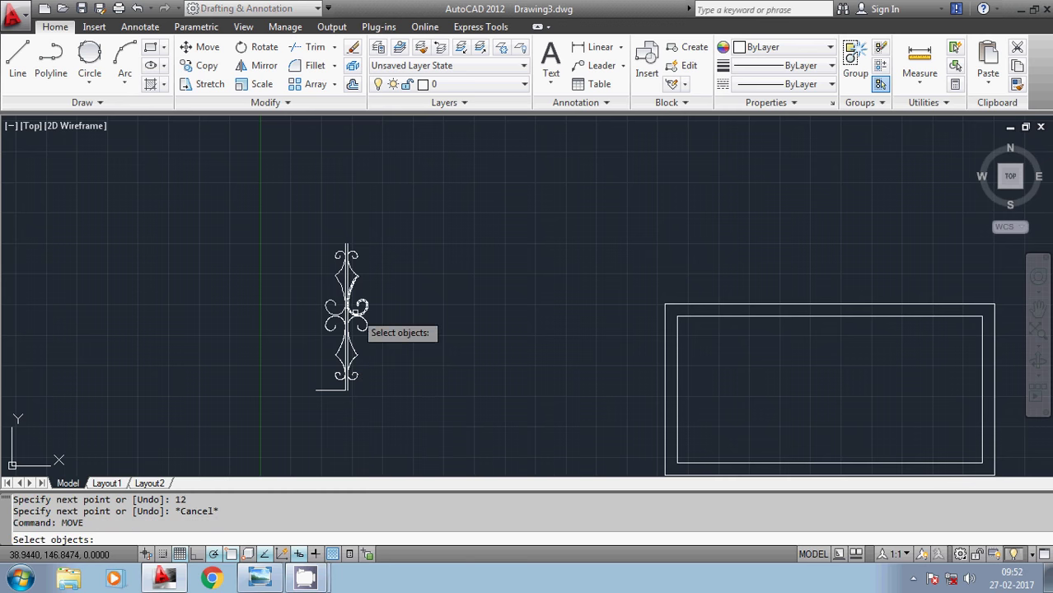
pyautogui.click(313, 237)
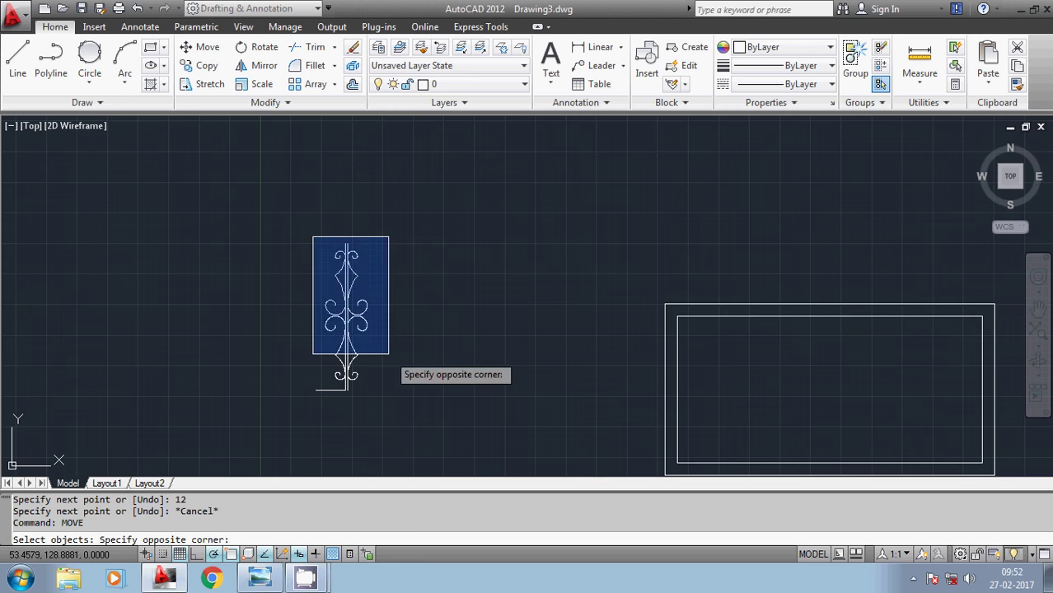
pyautogui.click(404, 387)
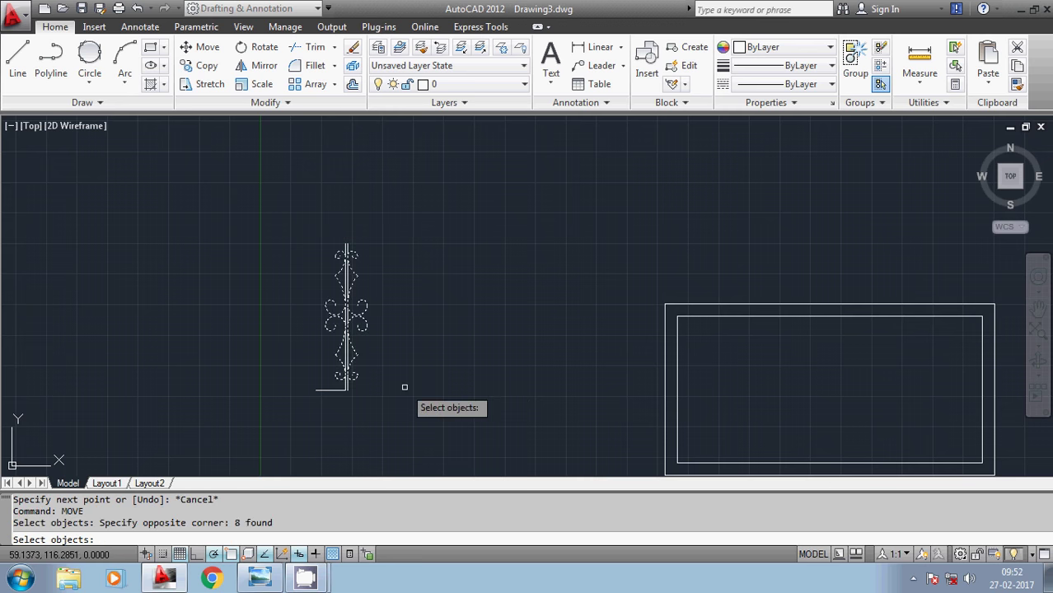
pyautogui.moveTo(347, 388); pyautogui.dragTo(346, 360)
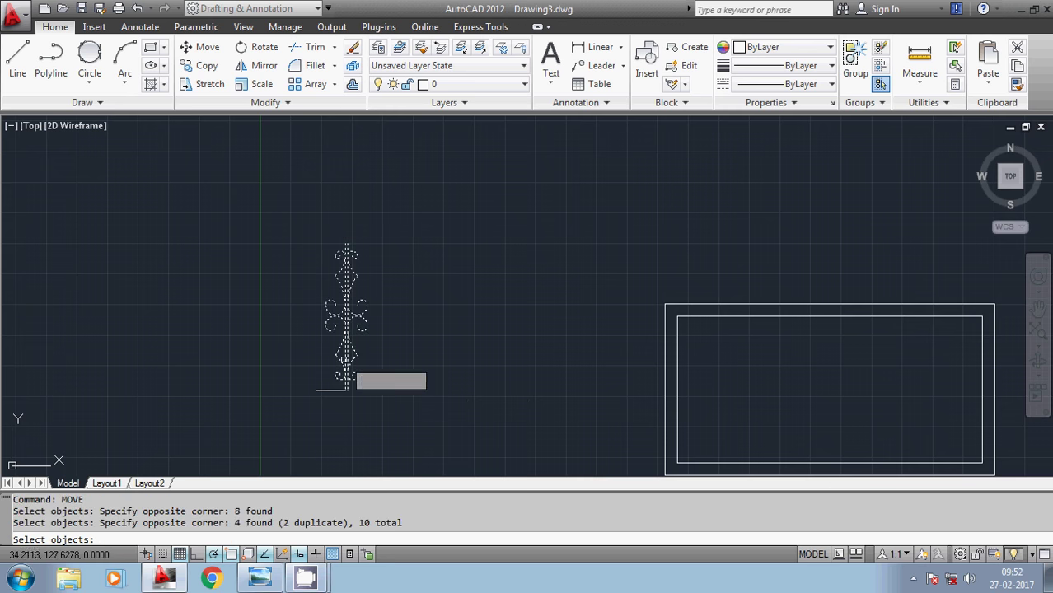
pyautogui.press('Return')
pyautogui.click(316, 391)
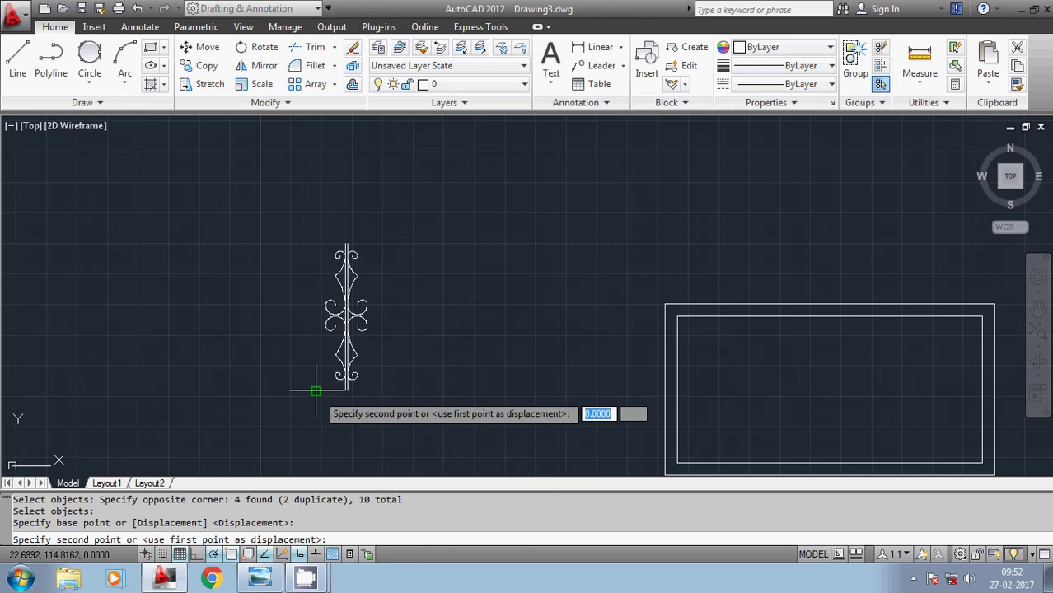
pyautogui.moveTo(482, 387); pyautogui.dragTo(223, 243, button='middle')
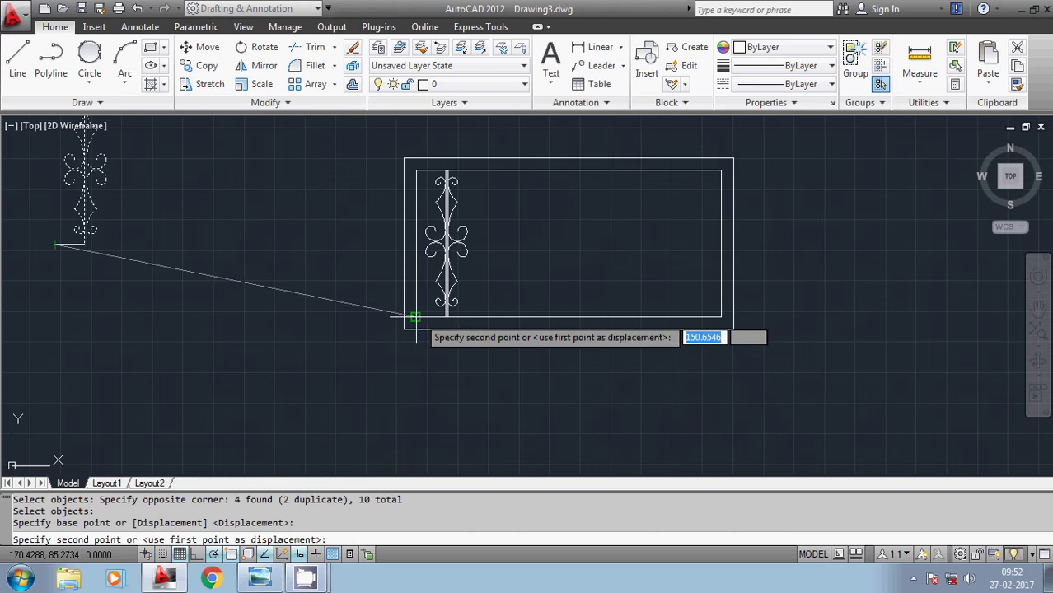
pyautogui.click(415, 317)
# Erase the leftover 12-unit helper line
pyautogui.moveTo(272, 298); pyautogui.dragTo(331, 360, button='middle')
pyautogui.click(206, 359)
pyautogui.click(126, 293)
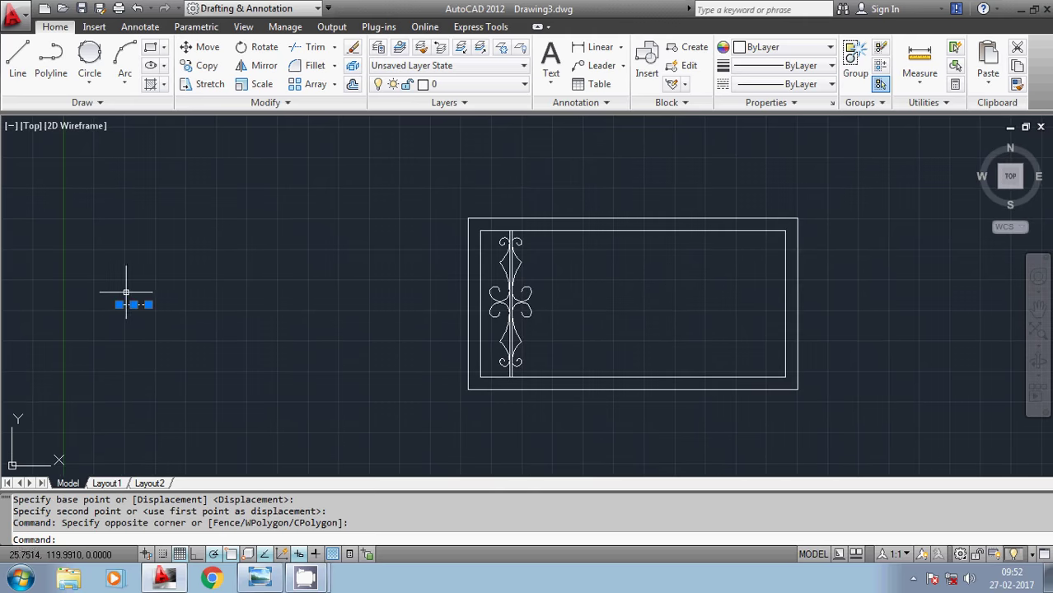
pyautogui.press('Delete')
# Copy the ornament from the inner frame's lower-left corner as a 5-item array spaced 25 units
pyautogui.moveTo(574, 355)
pyautogui.mouseDown(button='middle')
pyautogui.moveTo(294, 350)
pyautogui.moveTo(298, 324)
pyautogui.mouseUp(button='middle')
pyautogui.scroll(3, 389, 360)
pyautogui.scroll(-3, 389, 360)
pyautogui.write('c')
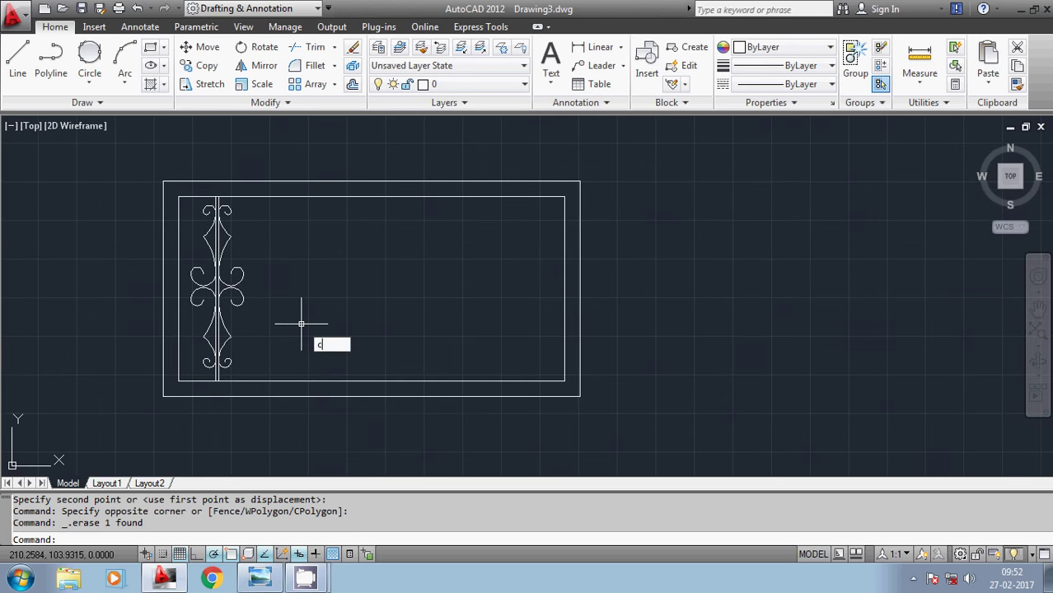
pyautogui.write('opy')
pyautogui.press('Return')
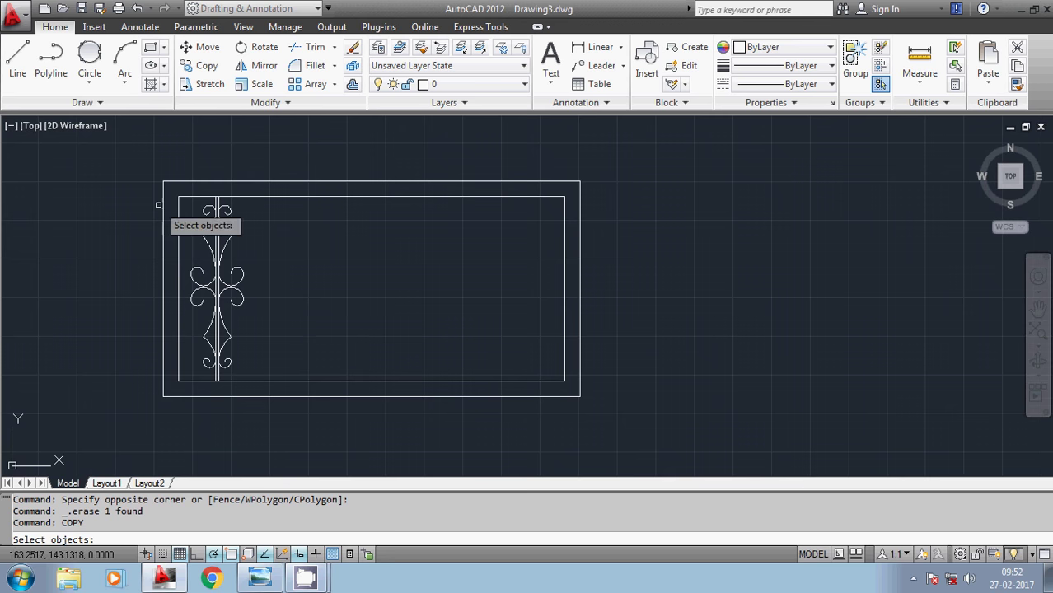
pyautogui.click(140, 155)
pyautogui.click(261, 425)
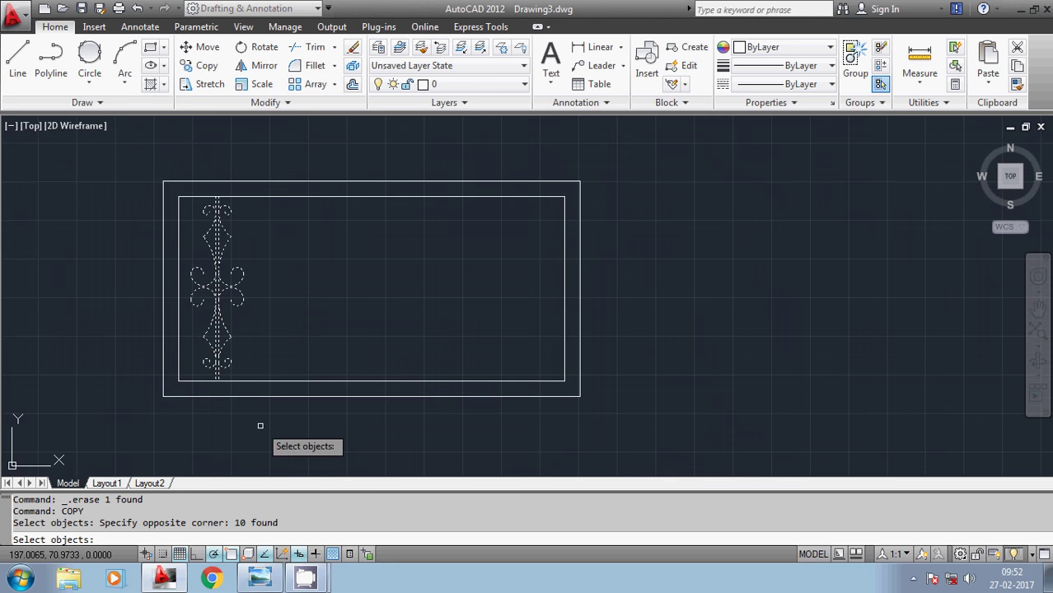
pyautogui.press('Return')
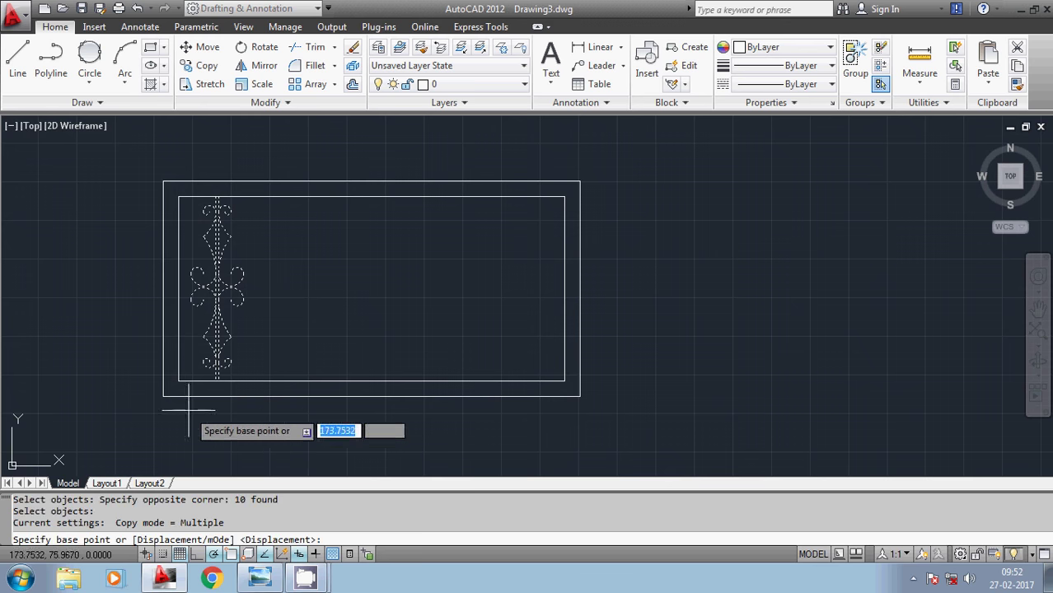
pyautogui.click(179, 381)
pyautogui.write('array')
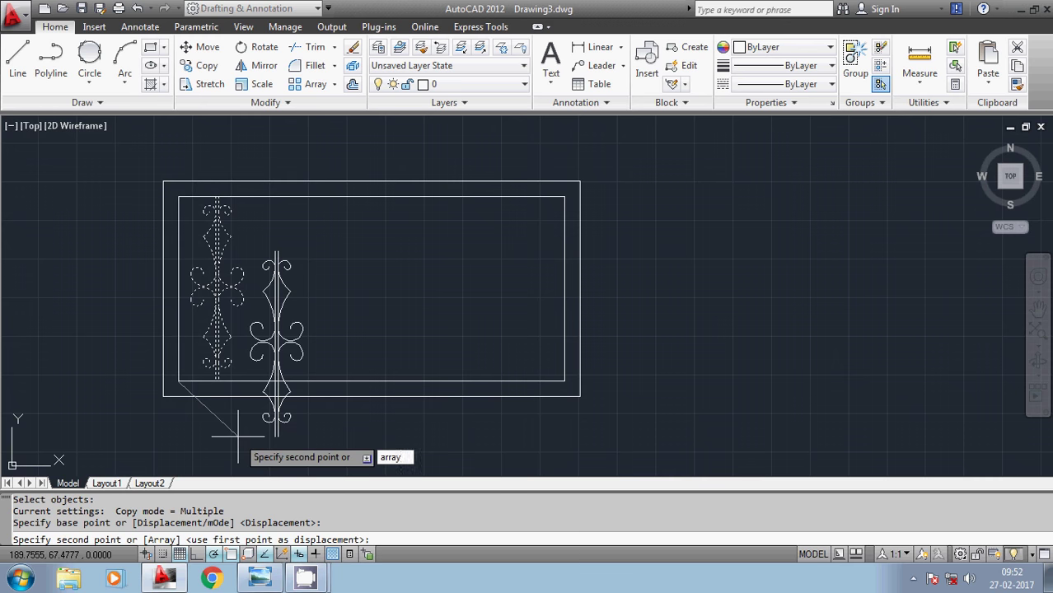
pyautogui.press('Return')
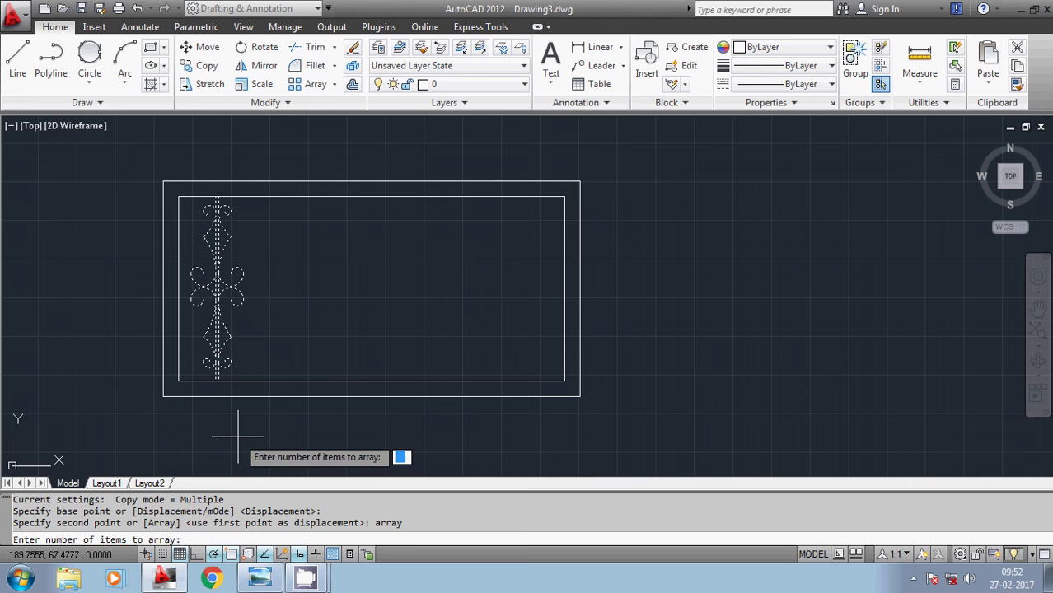
pyautogui.write('5')
pyautogui.press('Return')
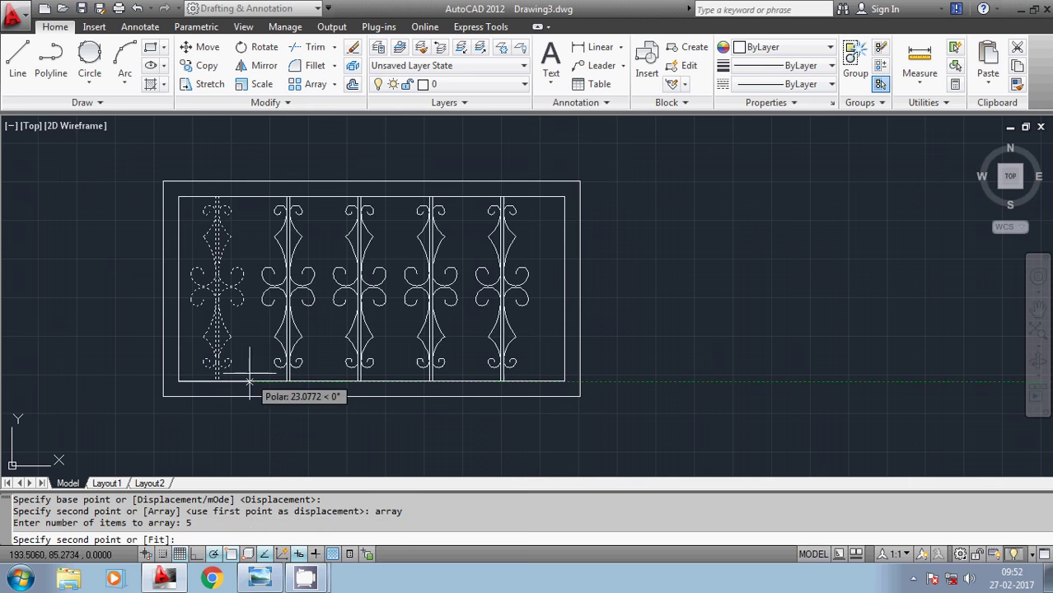
pyautogui.write('25')
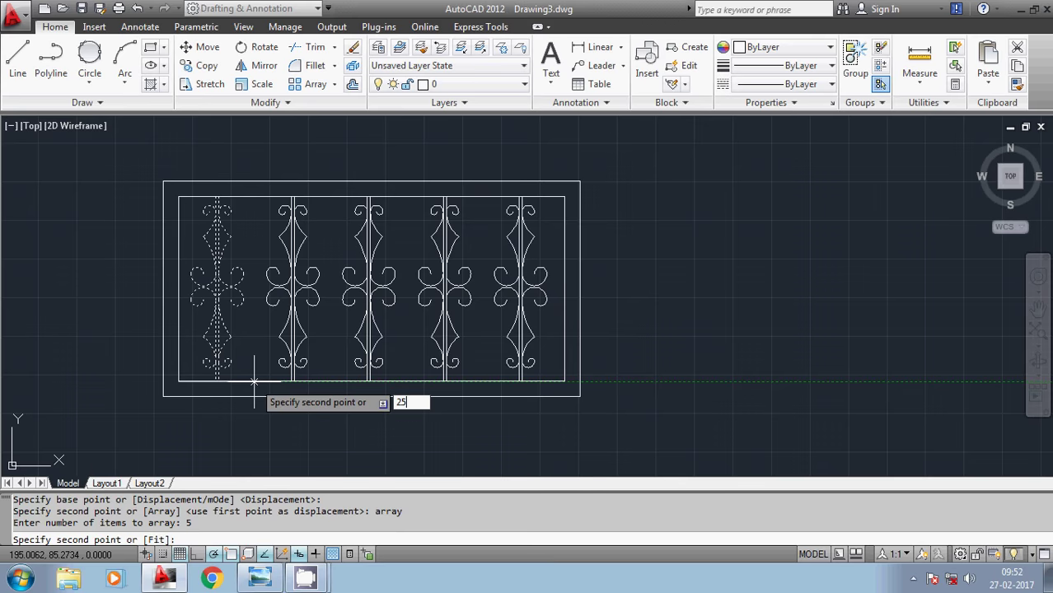
pyautogui.press('Return')
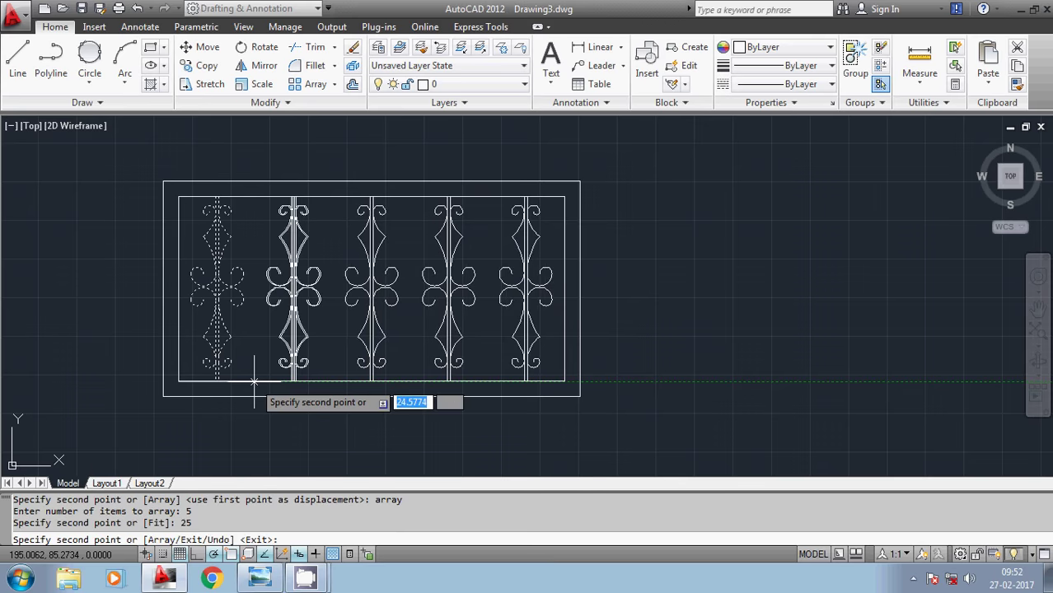
# Finish the array copy, review the five-bar gate panel, and bring up the CamStudio recorder window
pyautogui.press('Escape')
pyautogui.moveTo(336, 342); pyautogui.dragTo(457, 330, button='middle')
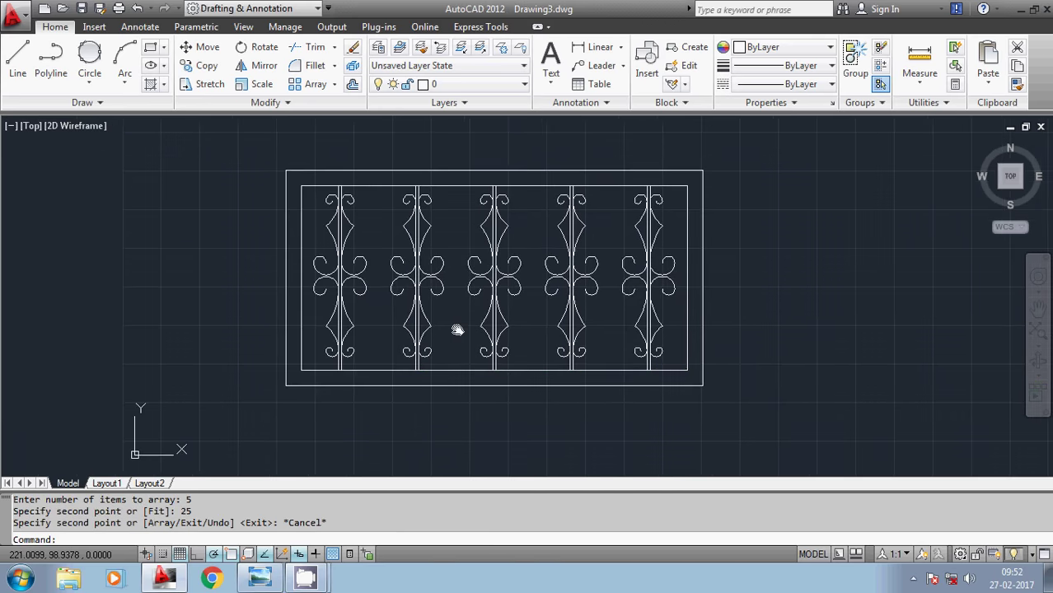
pyautogui.scroll(2, 457, 329)
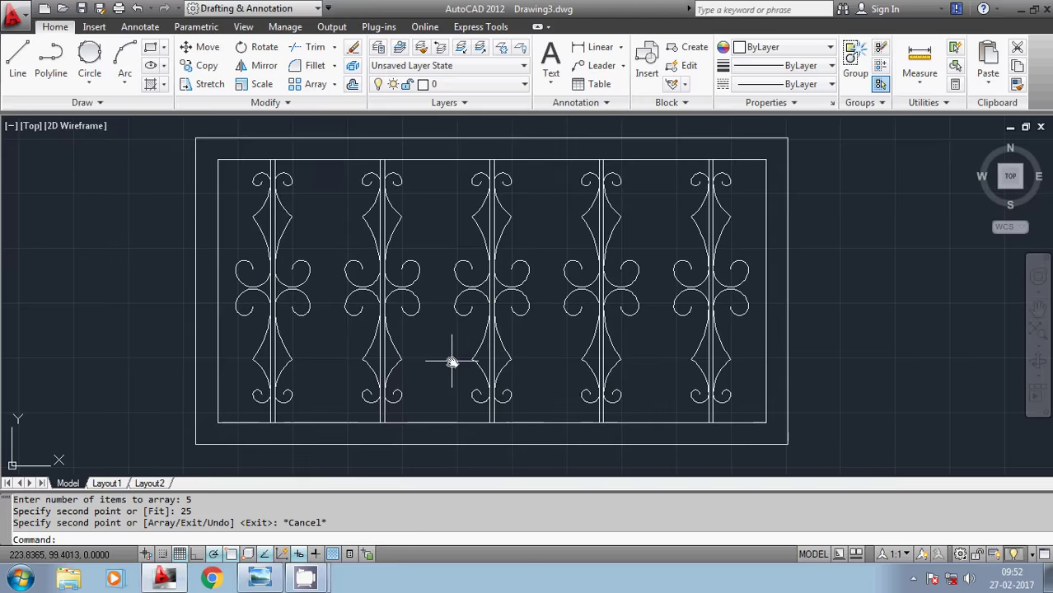
pyautogui.scroll(-5, 452, 360)
pyautogui.moveTo(462, 379); pyautogui.dragTo(435, 312, button='middle')
pyautogui.scroll(2, 435, 313)
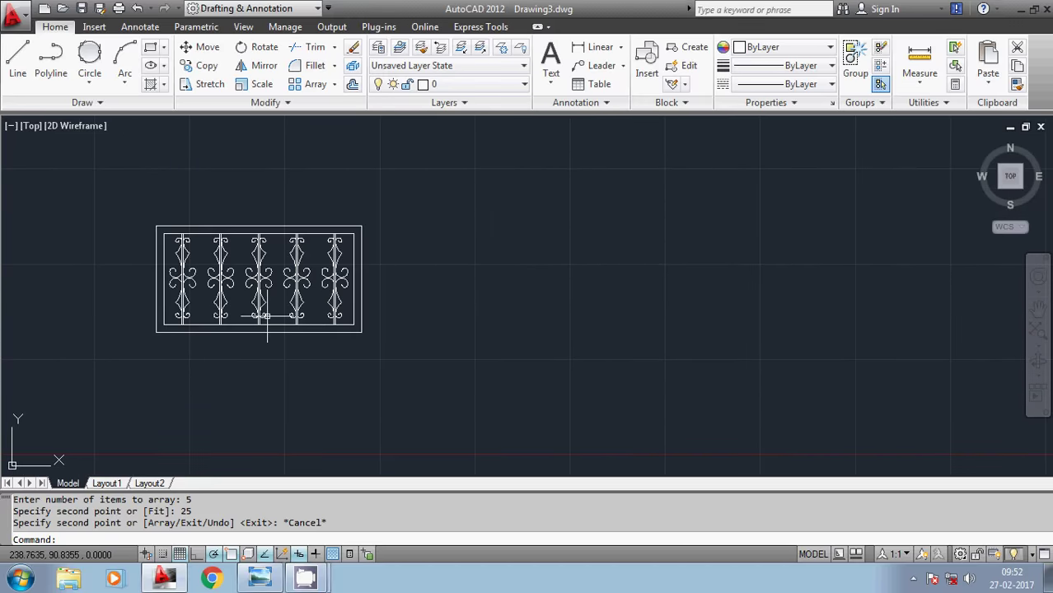
pyautogui.moveTo(265, 322); pyautogui.dragTo(320, 327, button='middle')
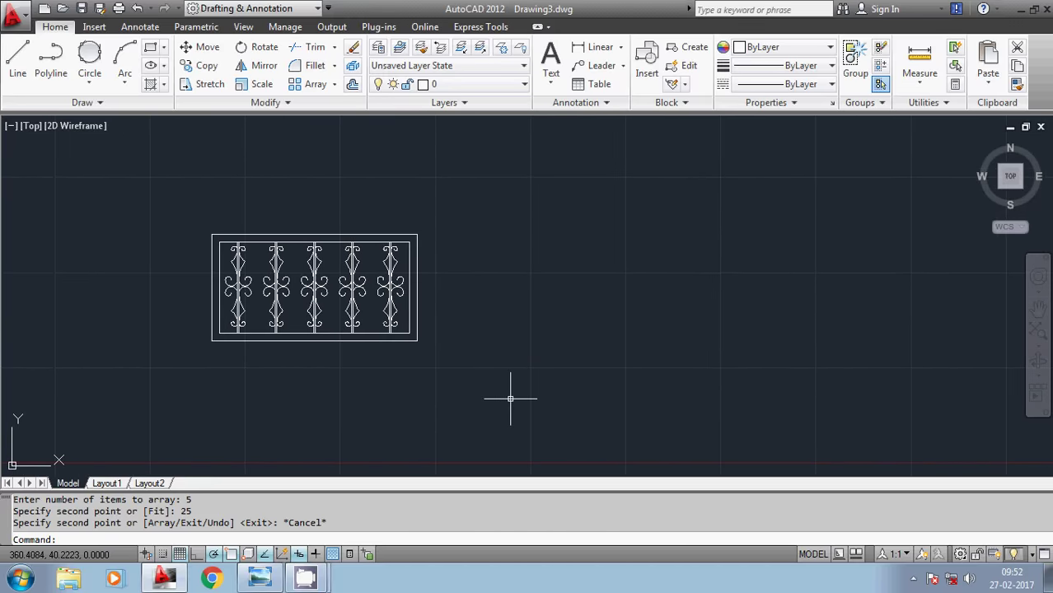
pyautogui.click(304, 578)
pyautogui.click(303, 517)
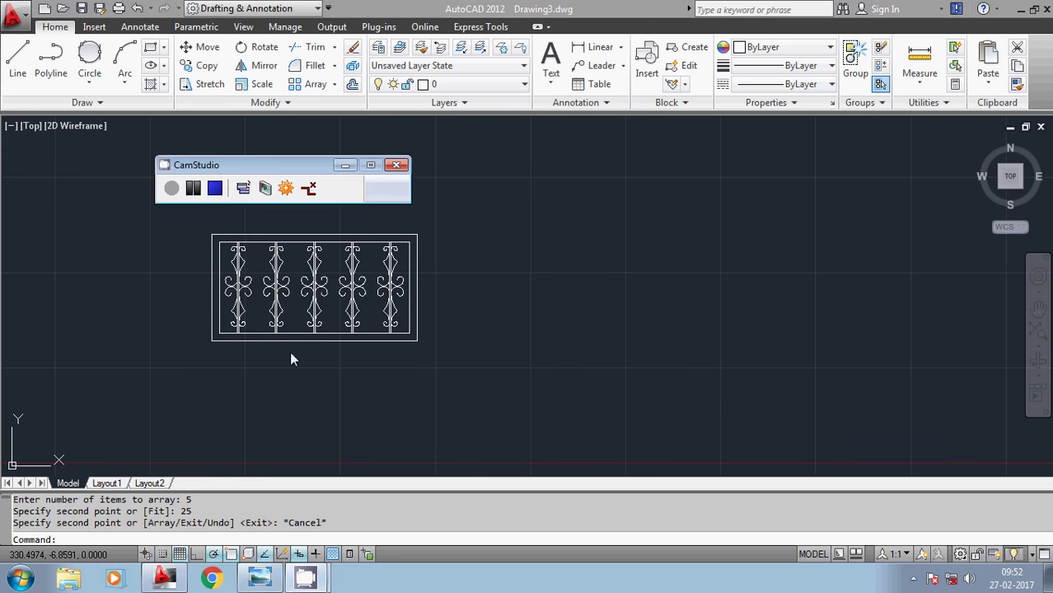